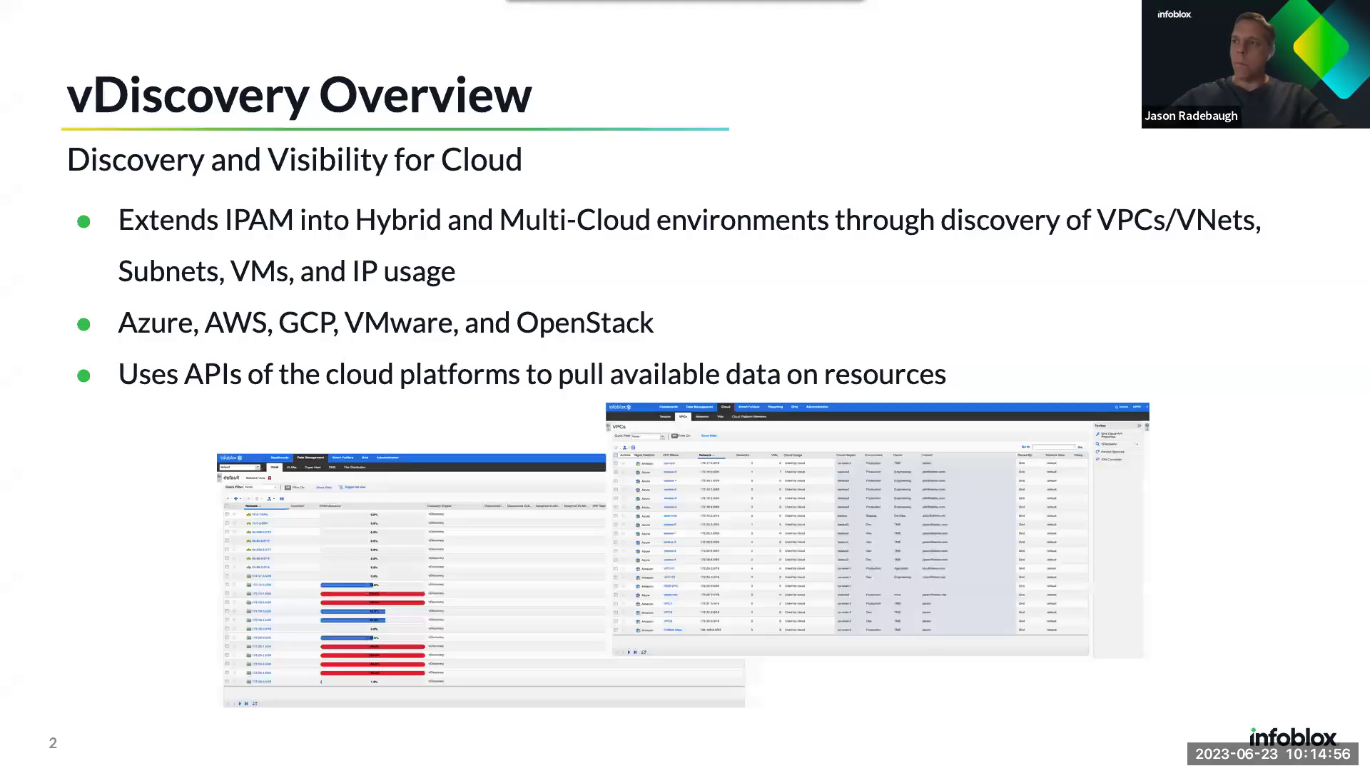
key("Right")
Step: Move from the title slide to slide 2, 'vDiscovery Overview'
key("Left")
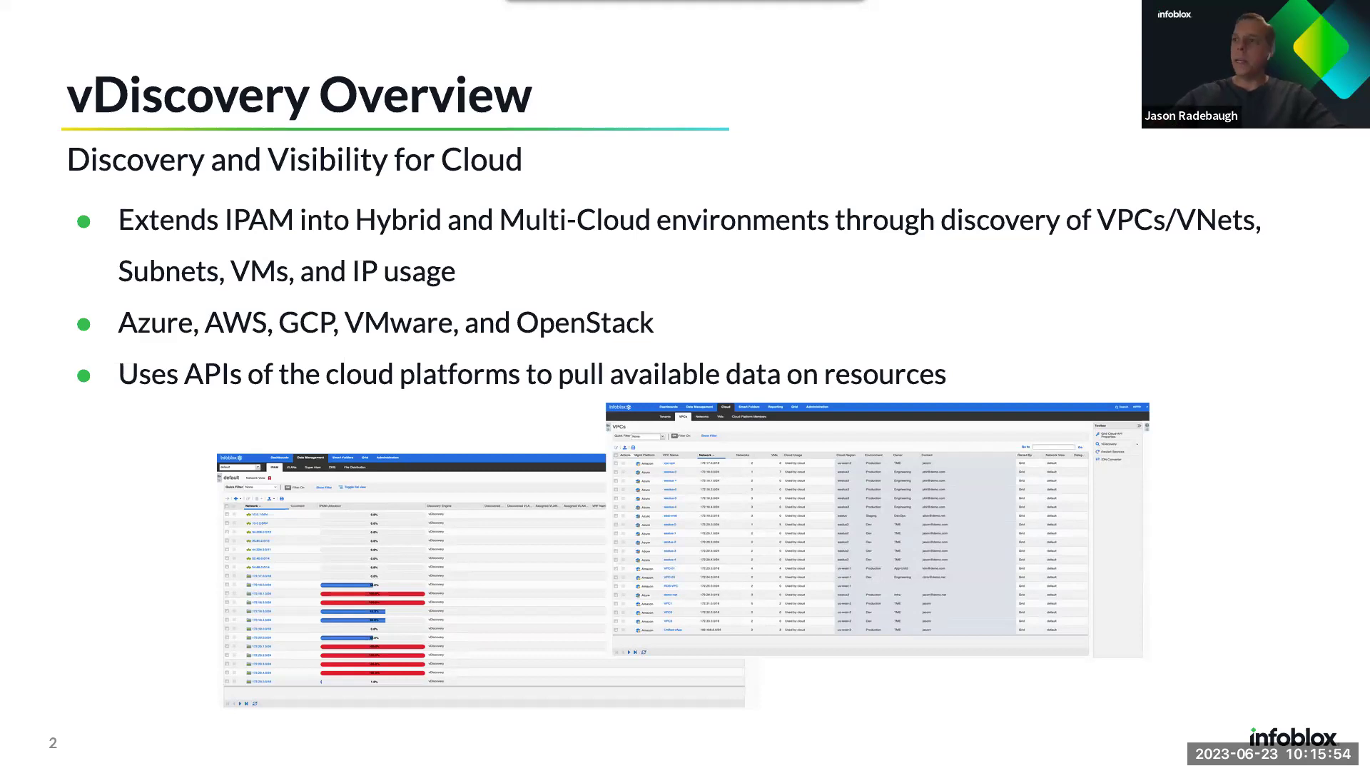
Step: Advance the deck to the 'NIOS Included vs CNA' comparison slide
left_click(378, 598)
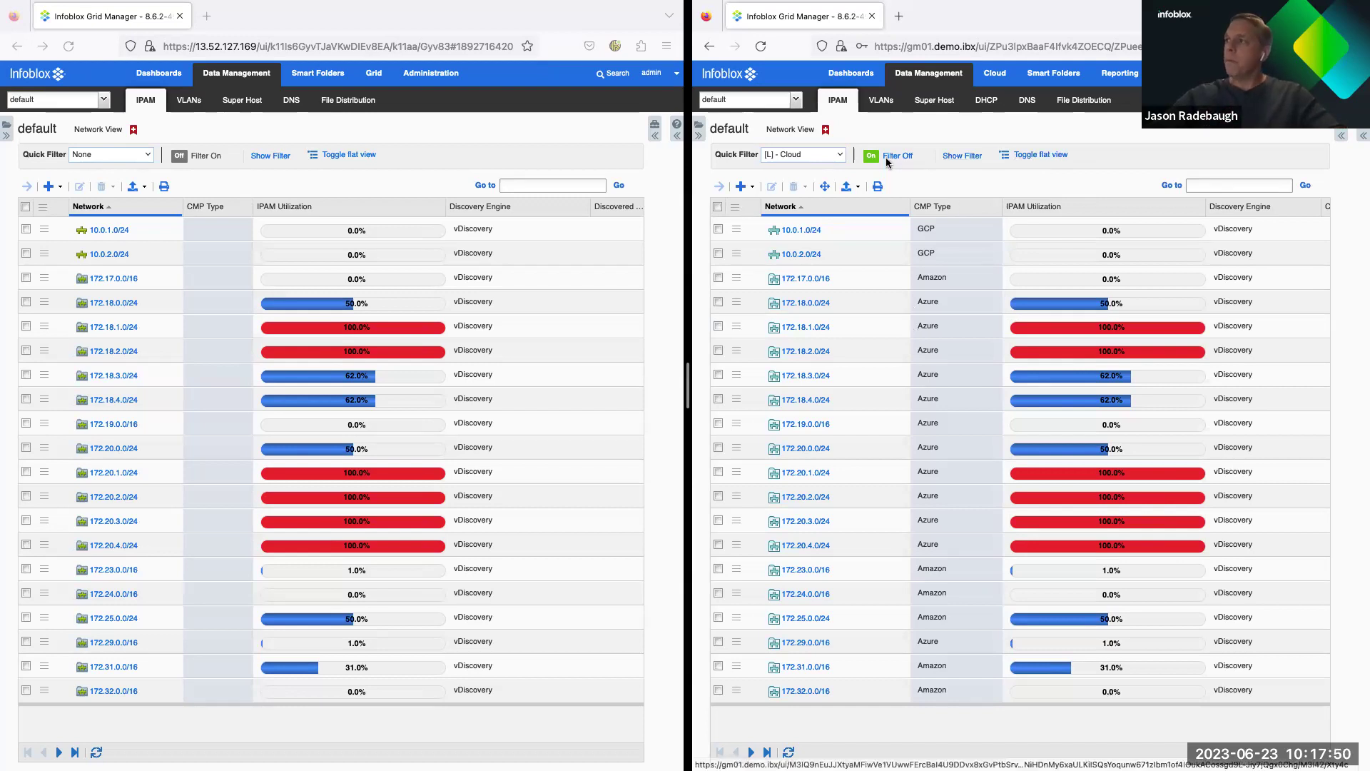
Step: Open the right grid's vDiscovery Job Manager and show the Azure-1 job's actions
left_click(1341, 137)
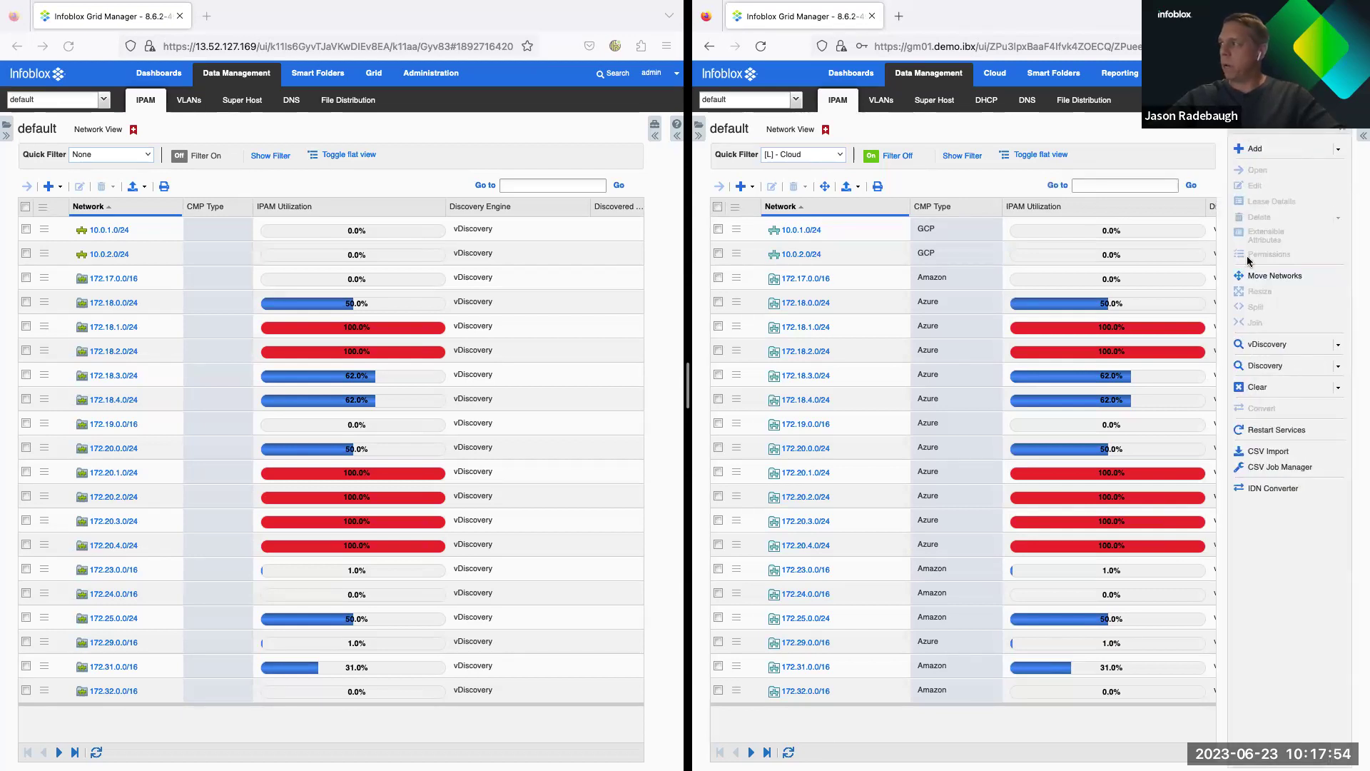
left_click(1339, 346)
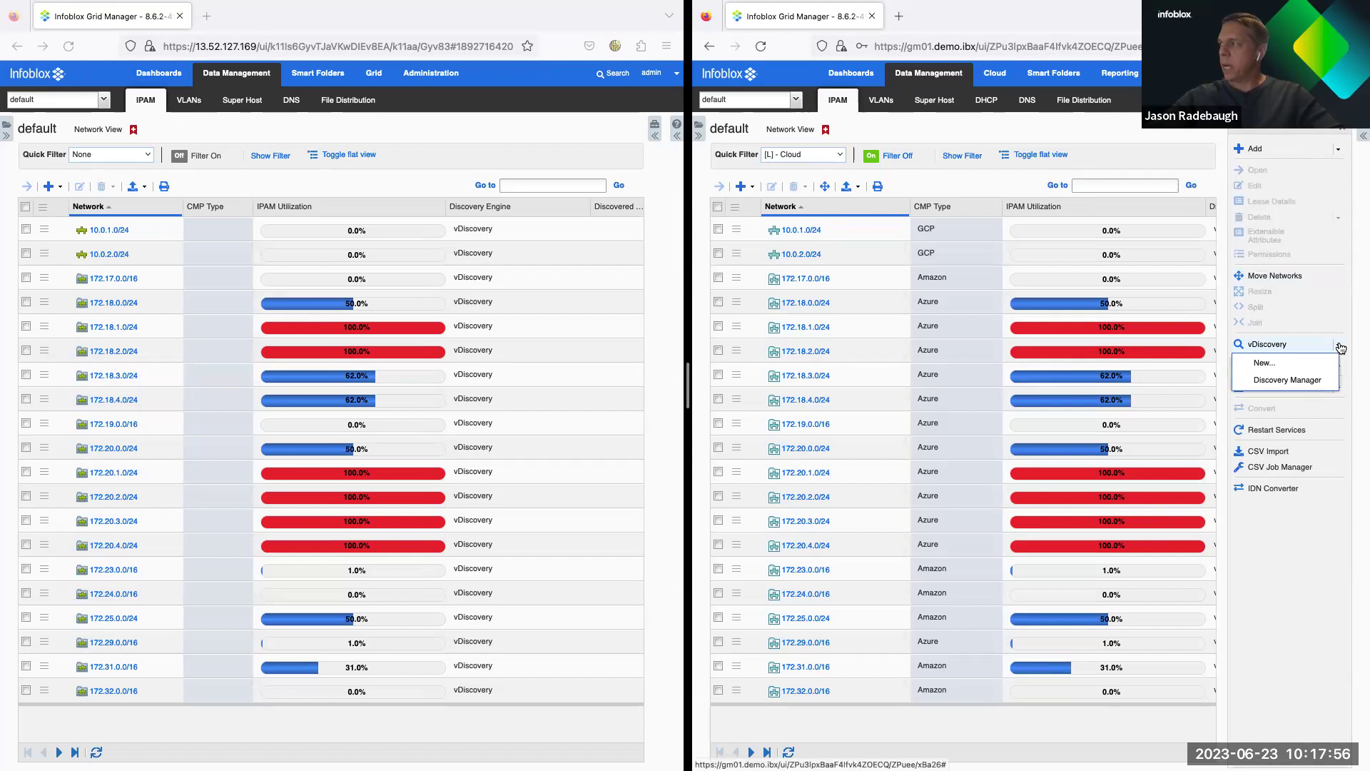
left_click(1289, 381)
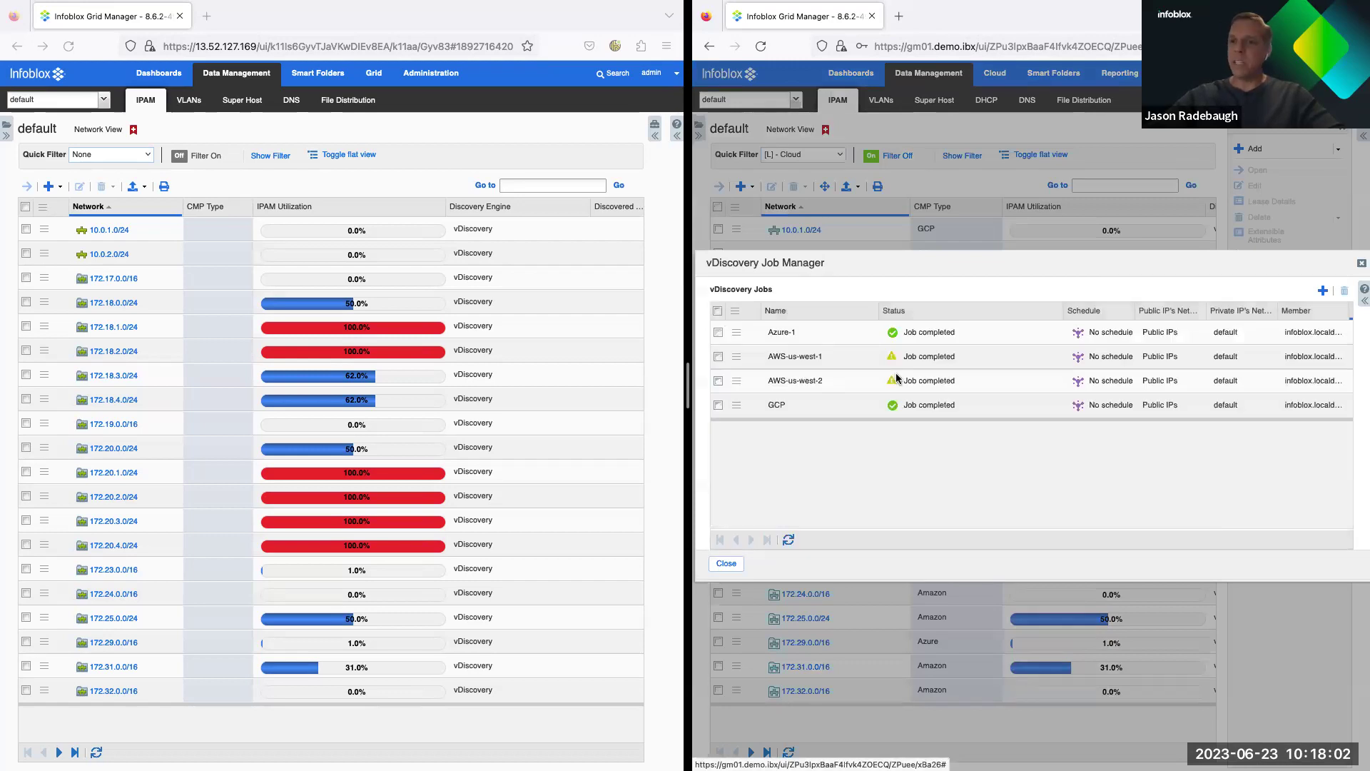
left_click(736, 333)
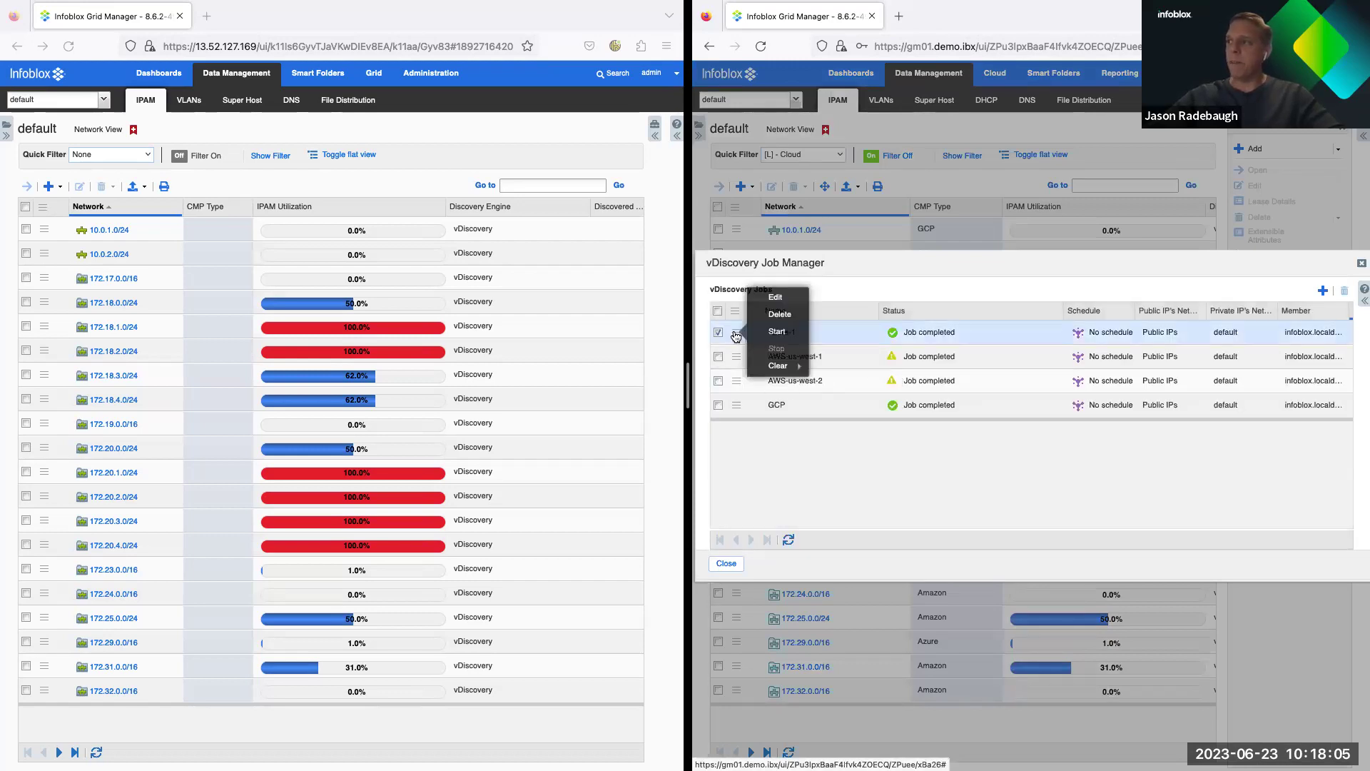
Step: Edit the Azure-1 job and view its endpoint settings, keeping Azure as server type
left_click(775, 298)
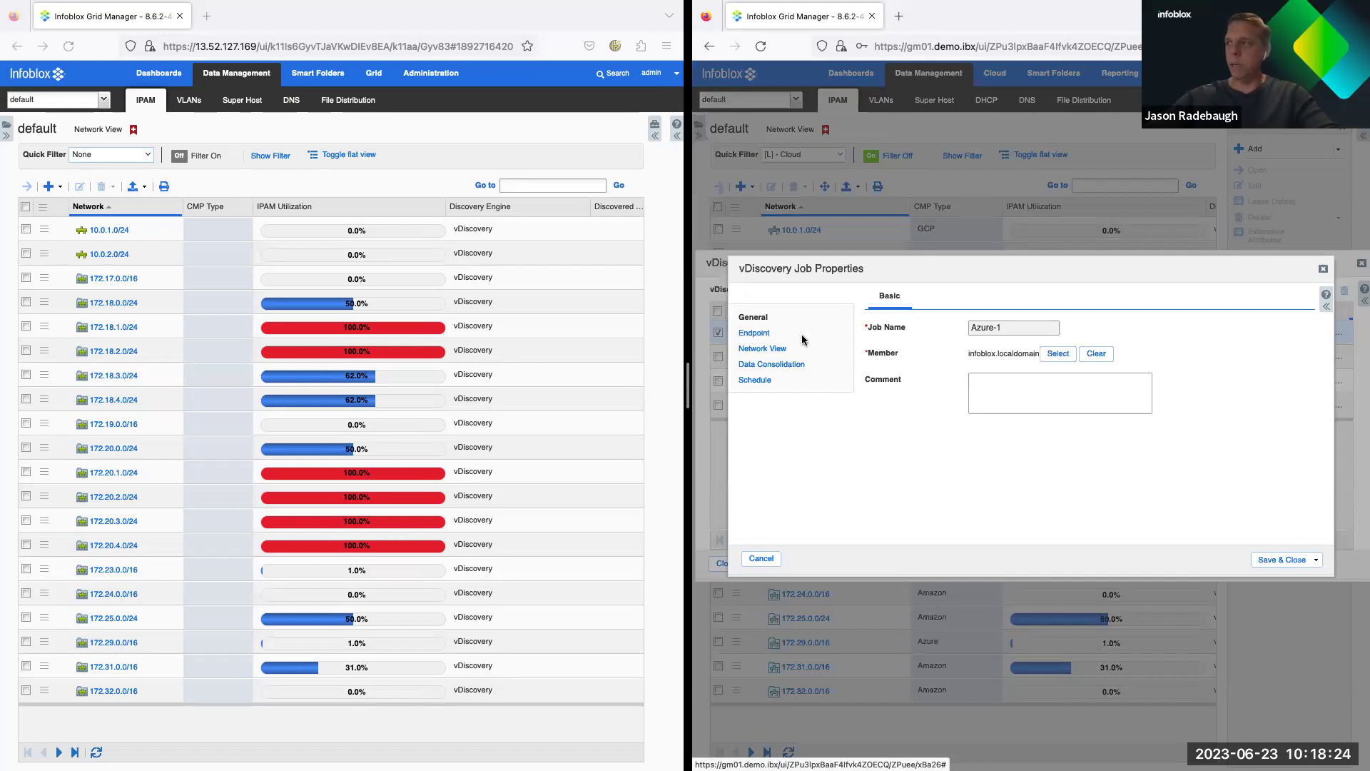
left_click(761, 334)
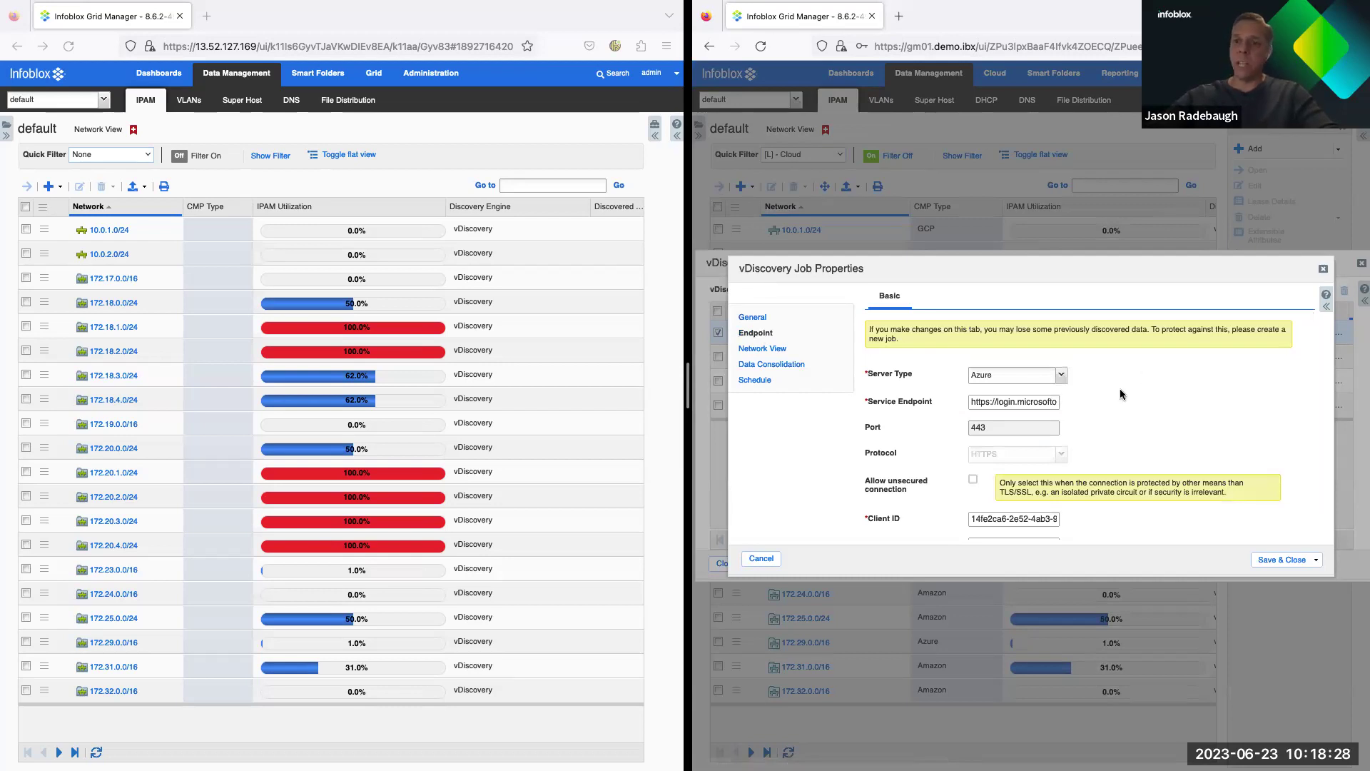
left_click(1061, 375)
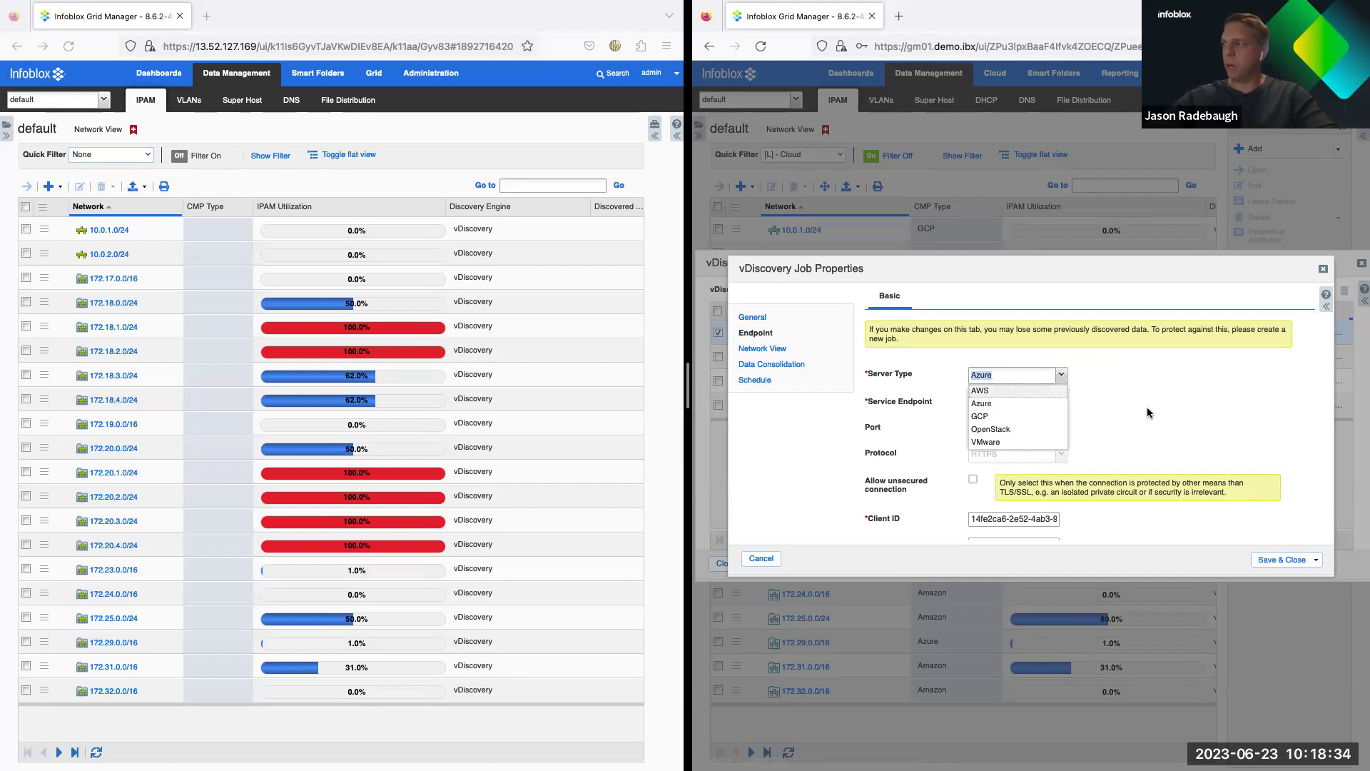
left_click(1170, 405)
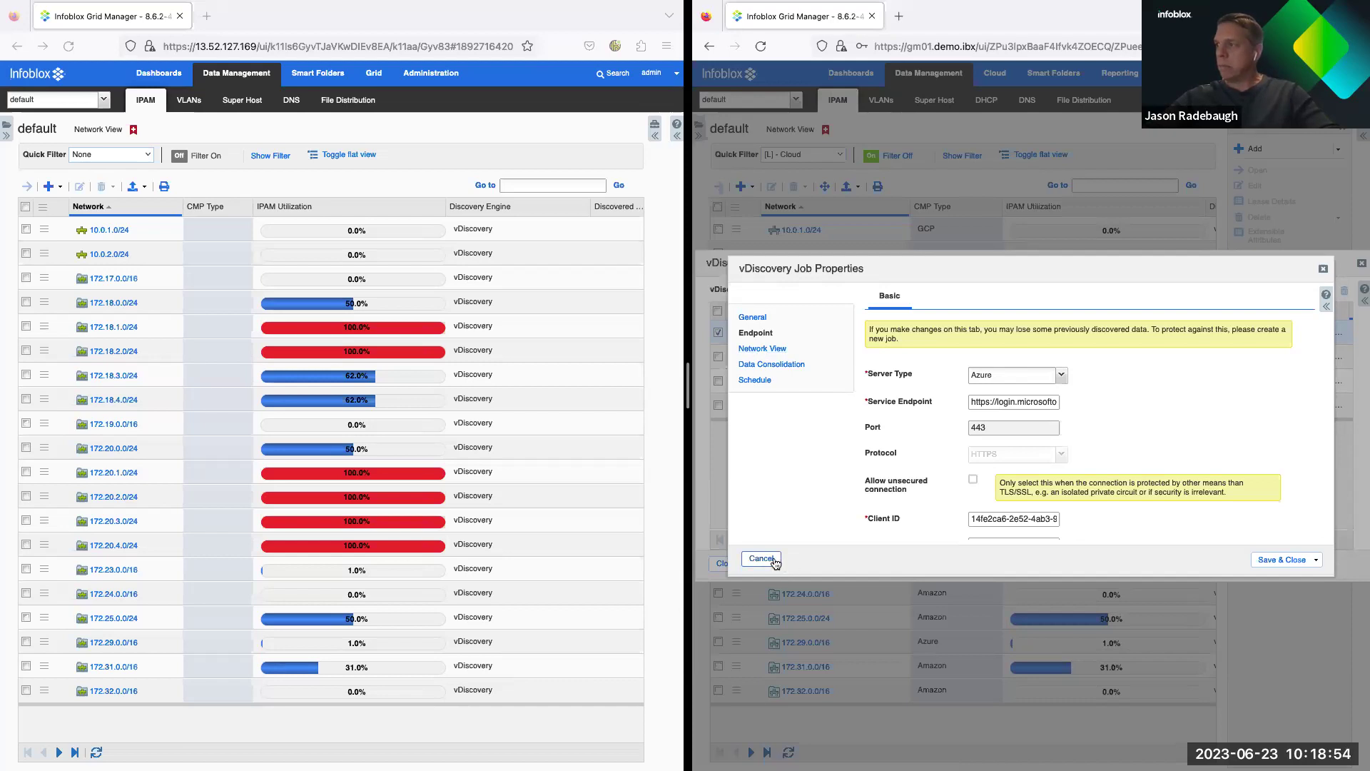
Step: Reload the page, reopen the vDiscovery Job Manager and edit the Azure-1 job again
left_click(761, 46)
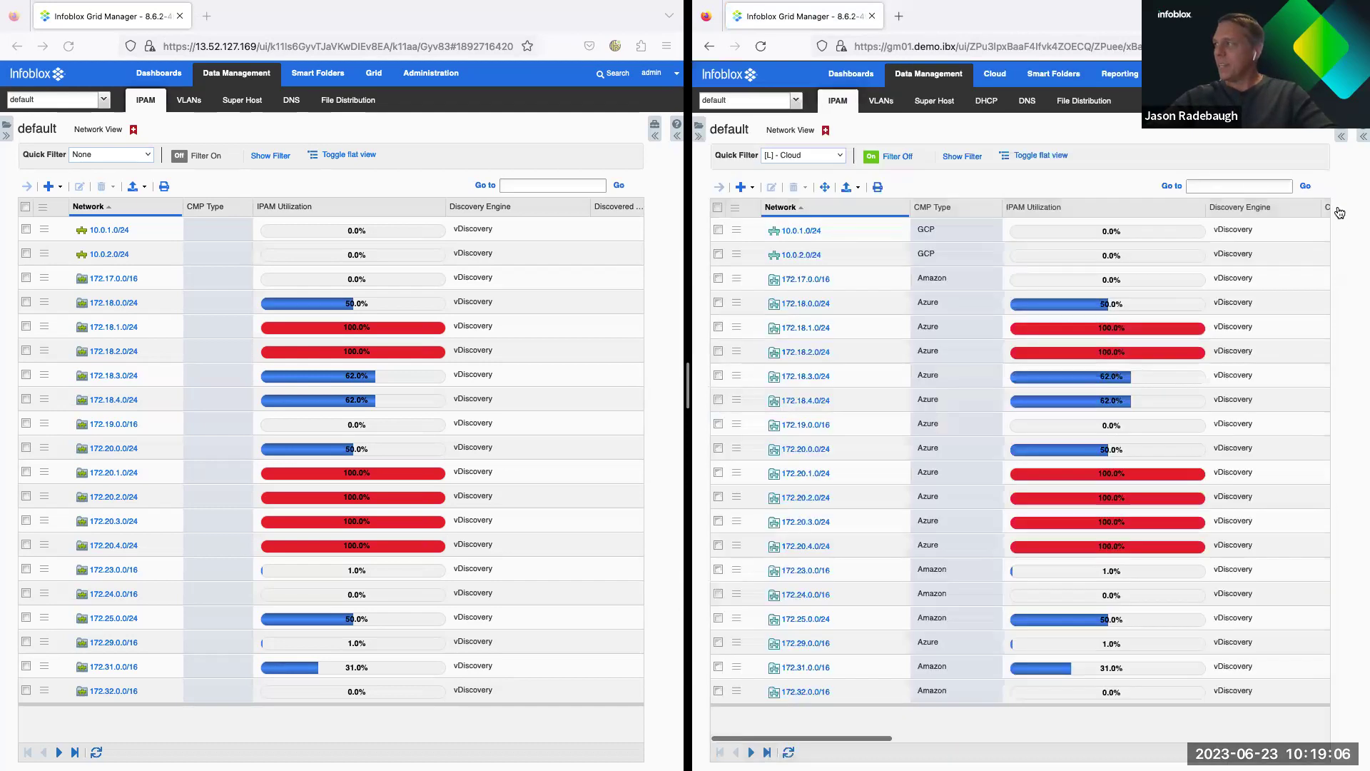
left_click(1342, 342)
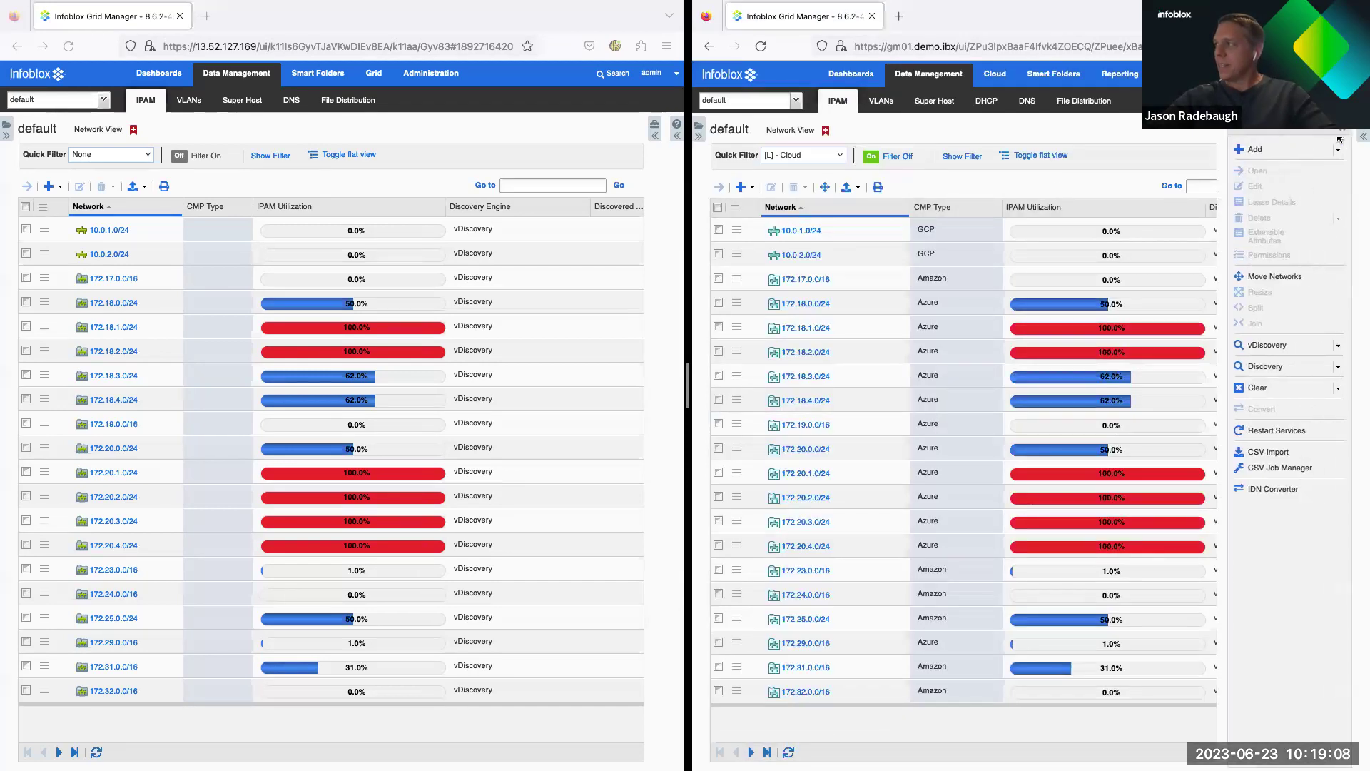
left_click(1338, 346)
left_click(1309, 381)
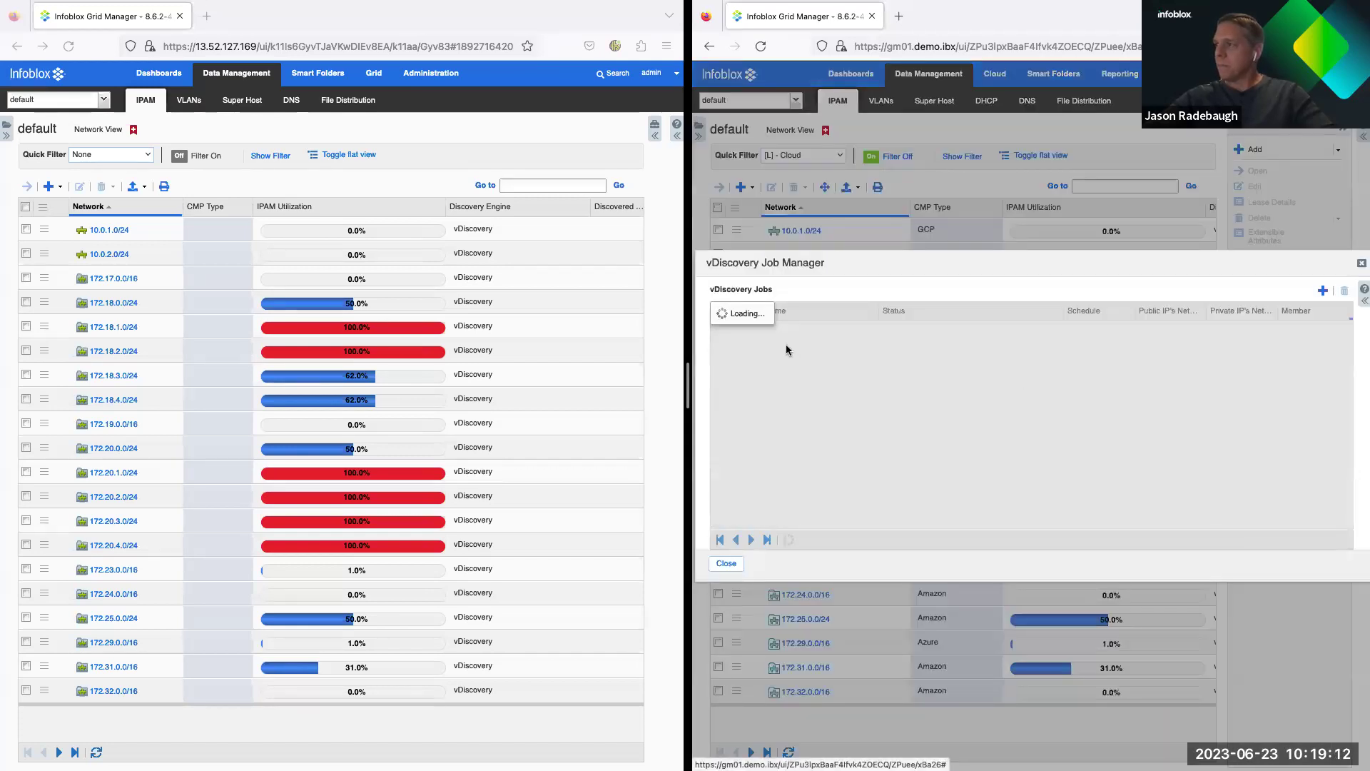
left_click(736, 339)
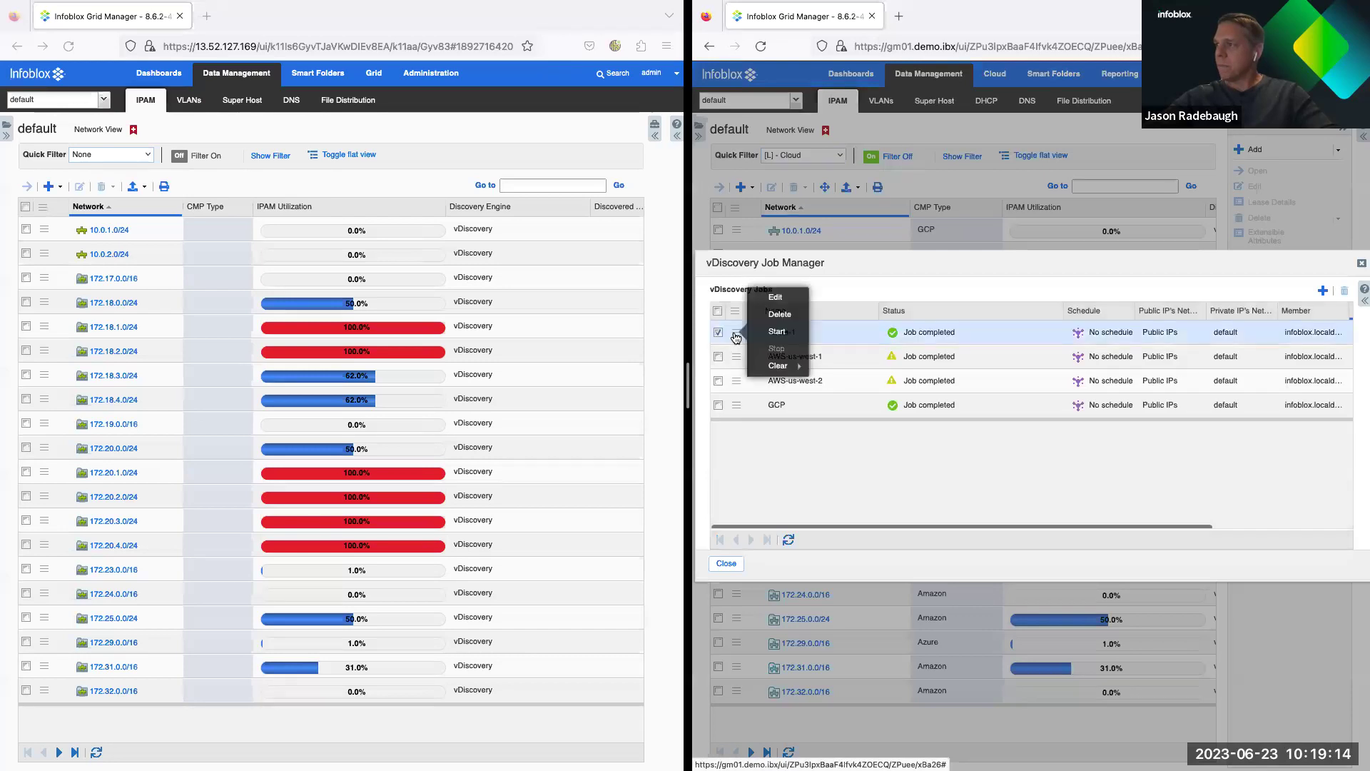
left_click(780, 305)
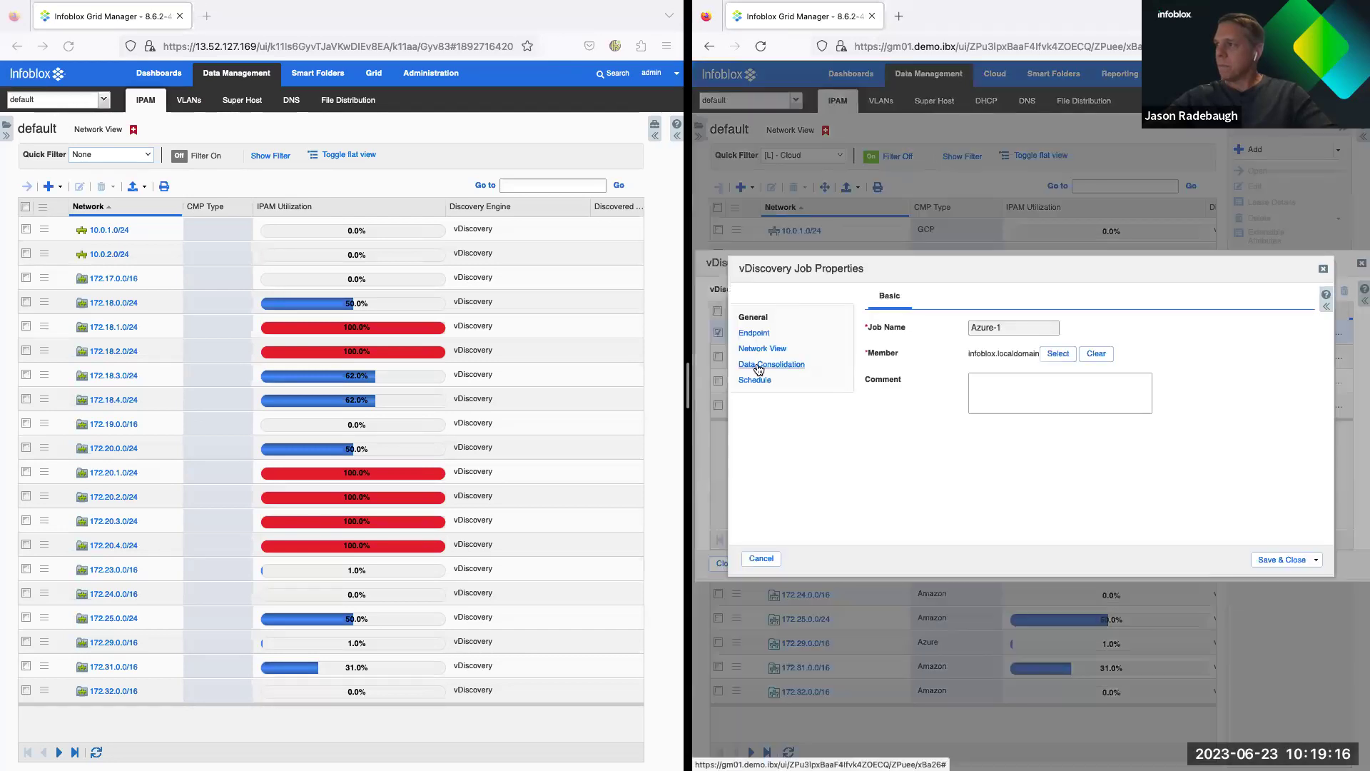
Step: Review the Azure-1 job's network view settings, then its data consolidation settings
left_click(764, 349)
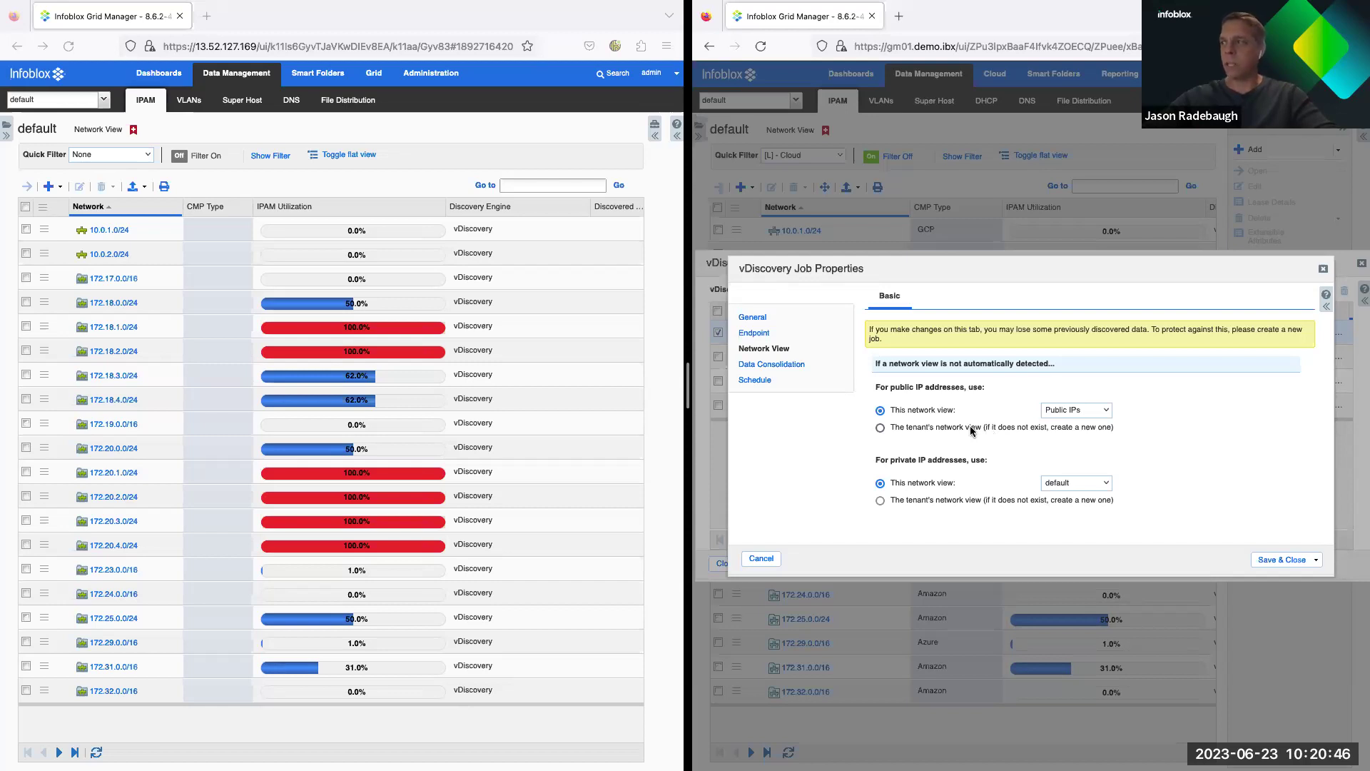
left_click(779, 365)
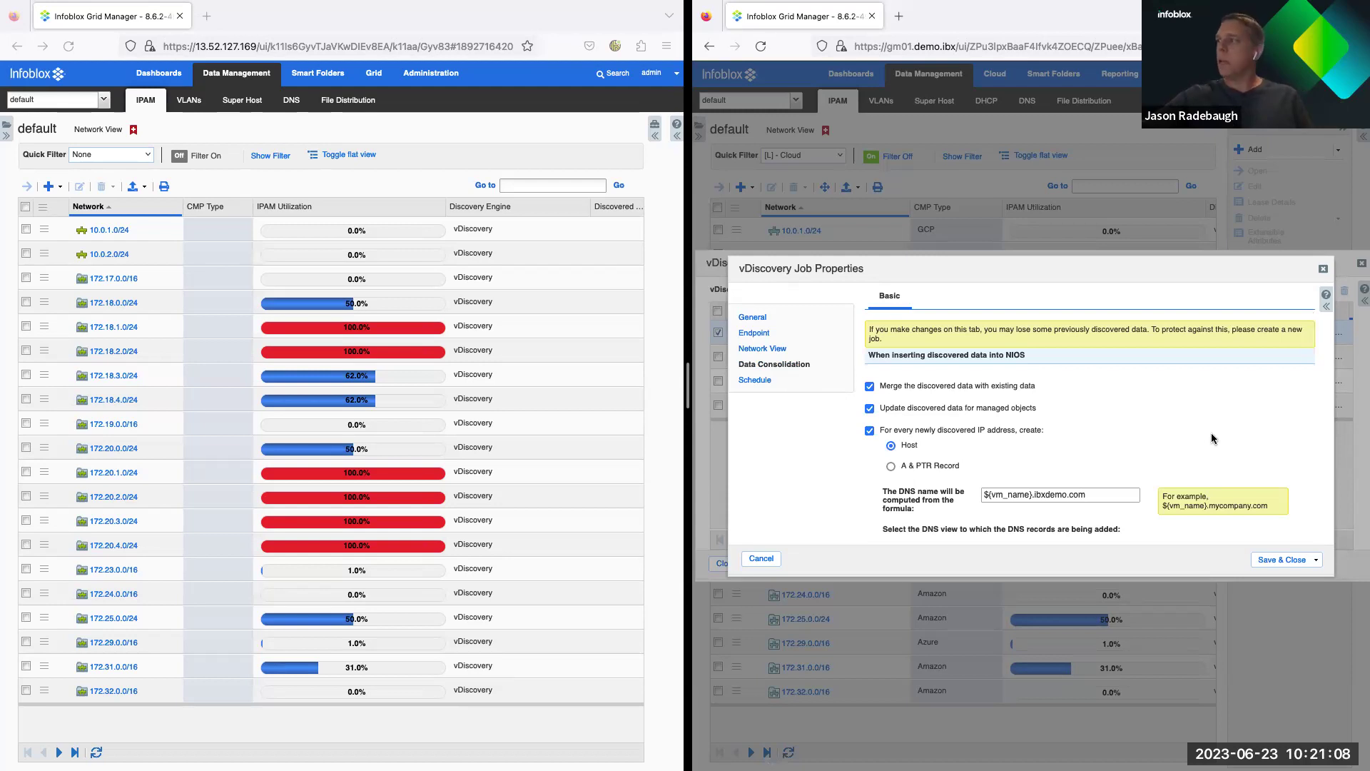
scroll(1212, 439, "down", 1)
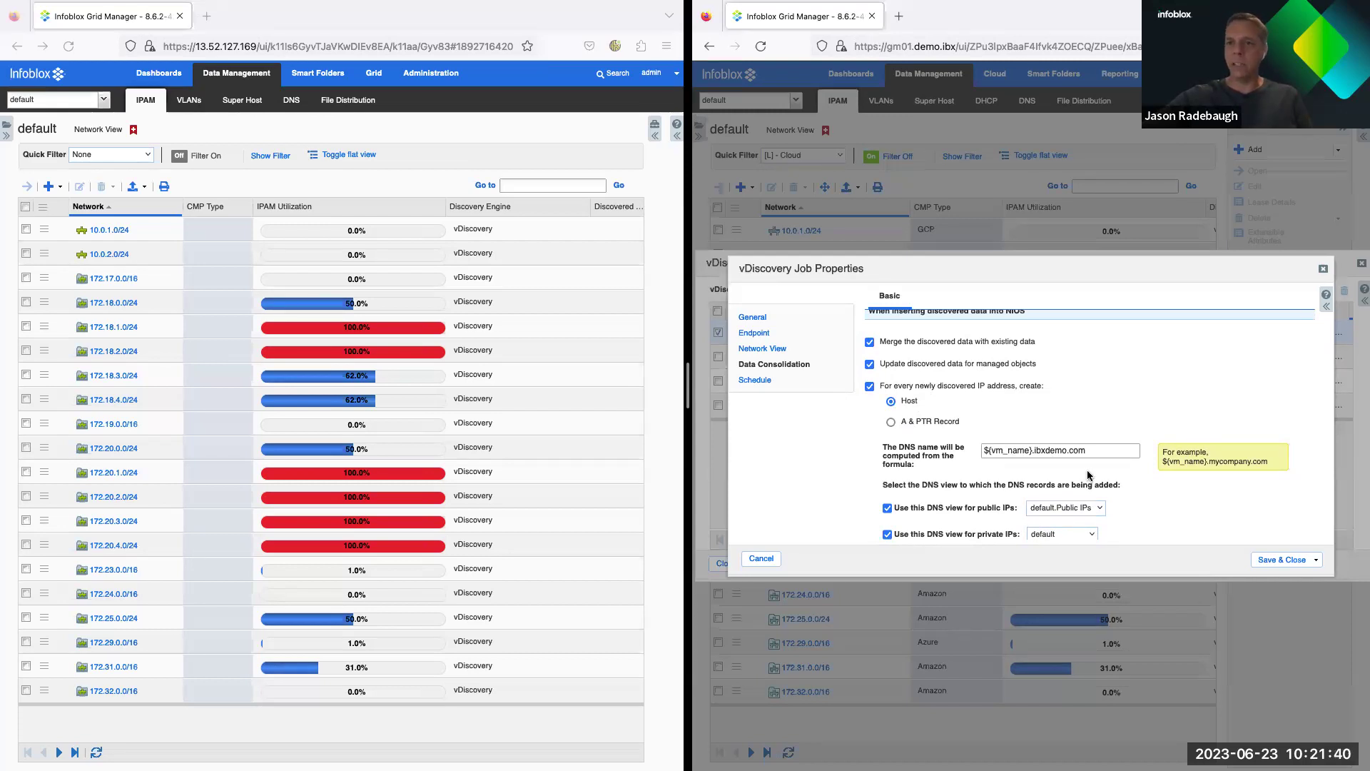
Step: Review the Azure-1 job's one-time schedule, then cancel the job editor
left_click(751, 380)
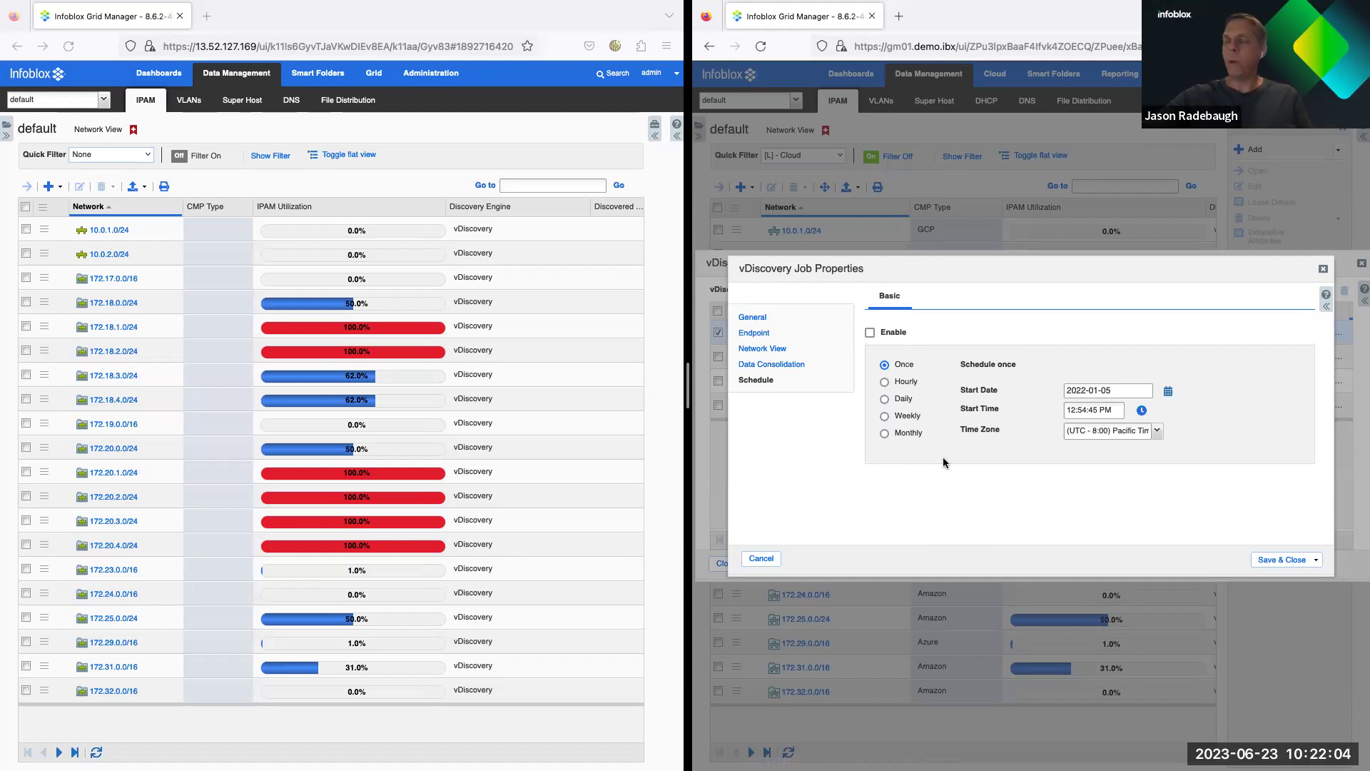
left_click(762, 558)
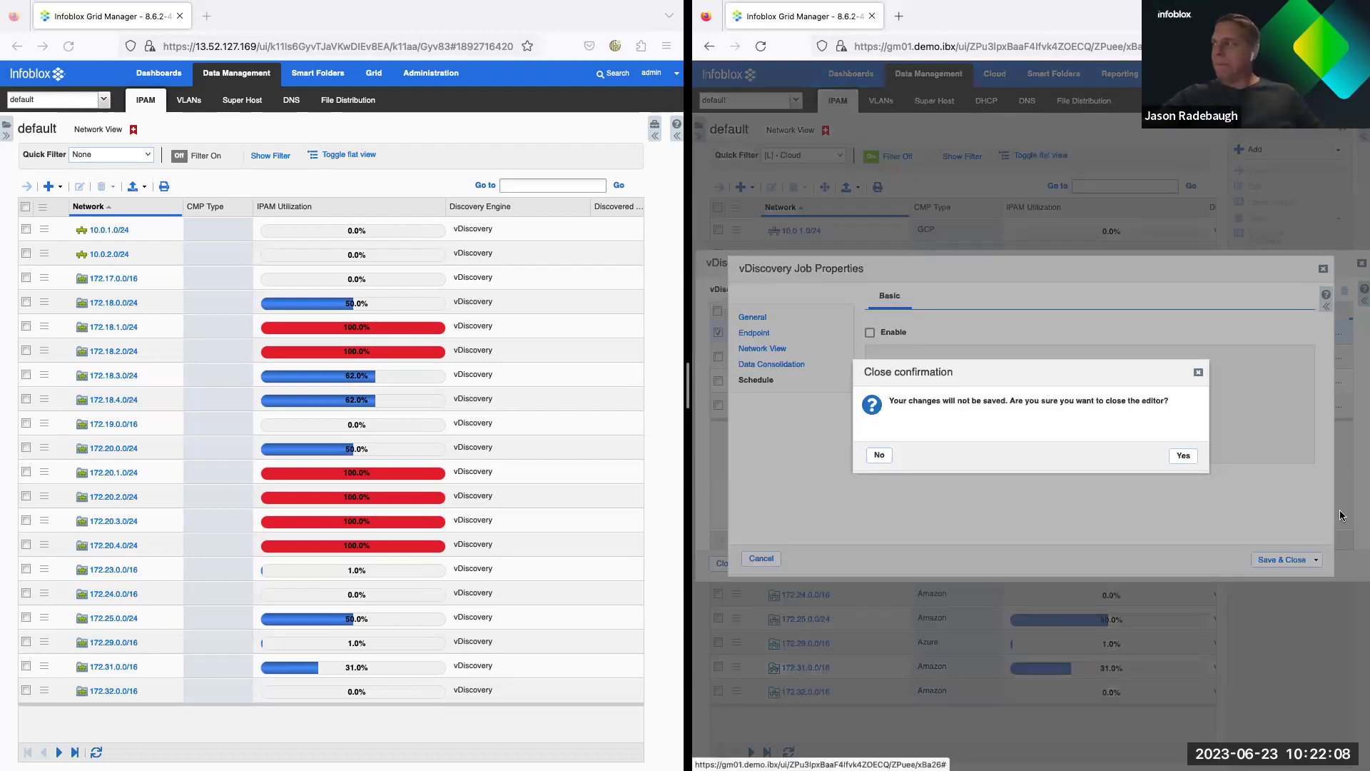
Step: Discard the Azure-1 job edits and close the vDiscovery Job Manager
left_click(1178, 455)
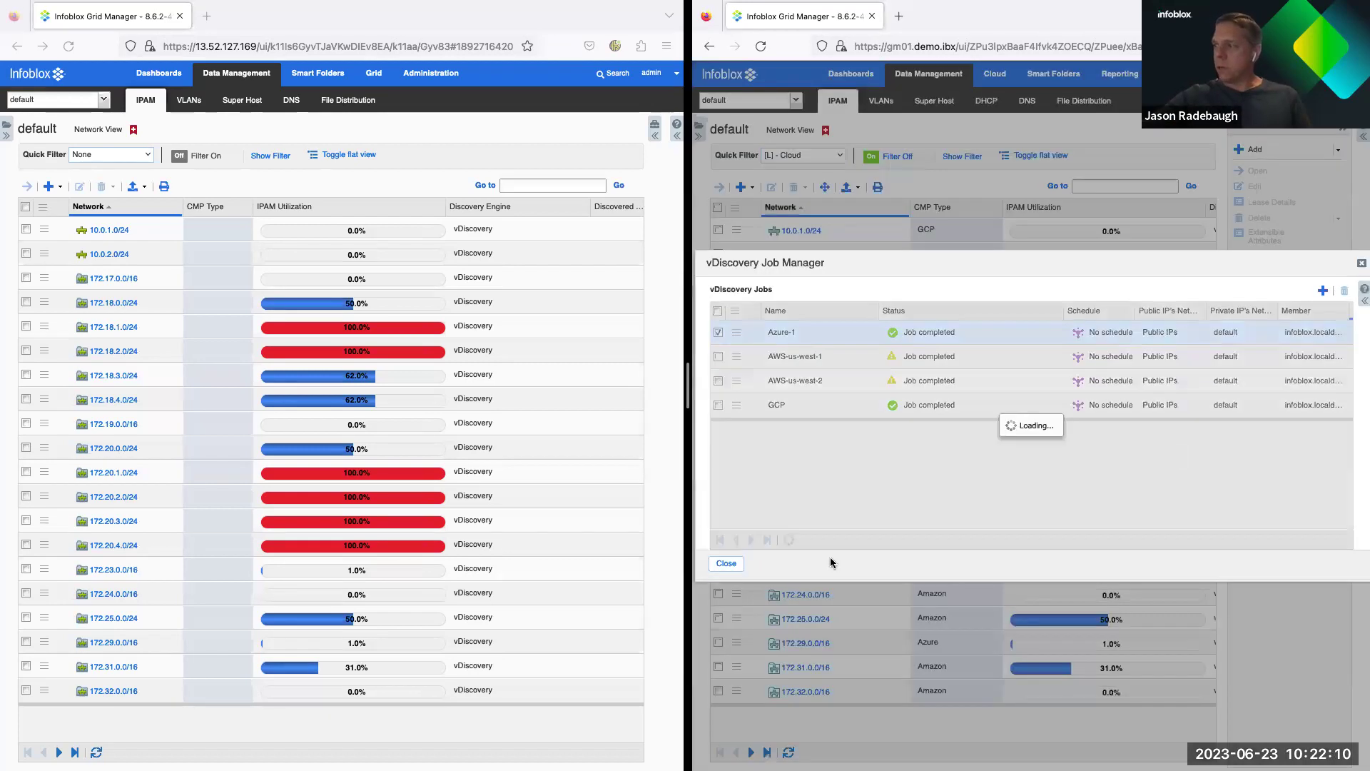
left_click(727, 563)
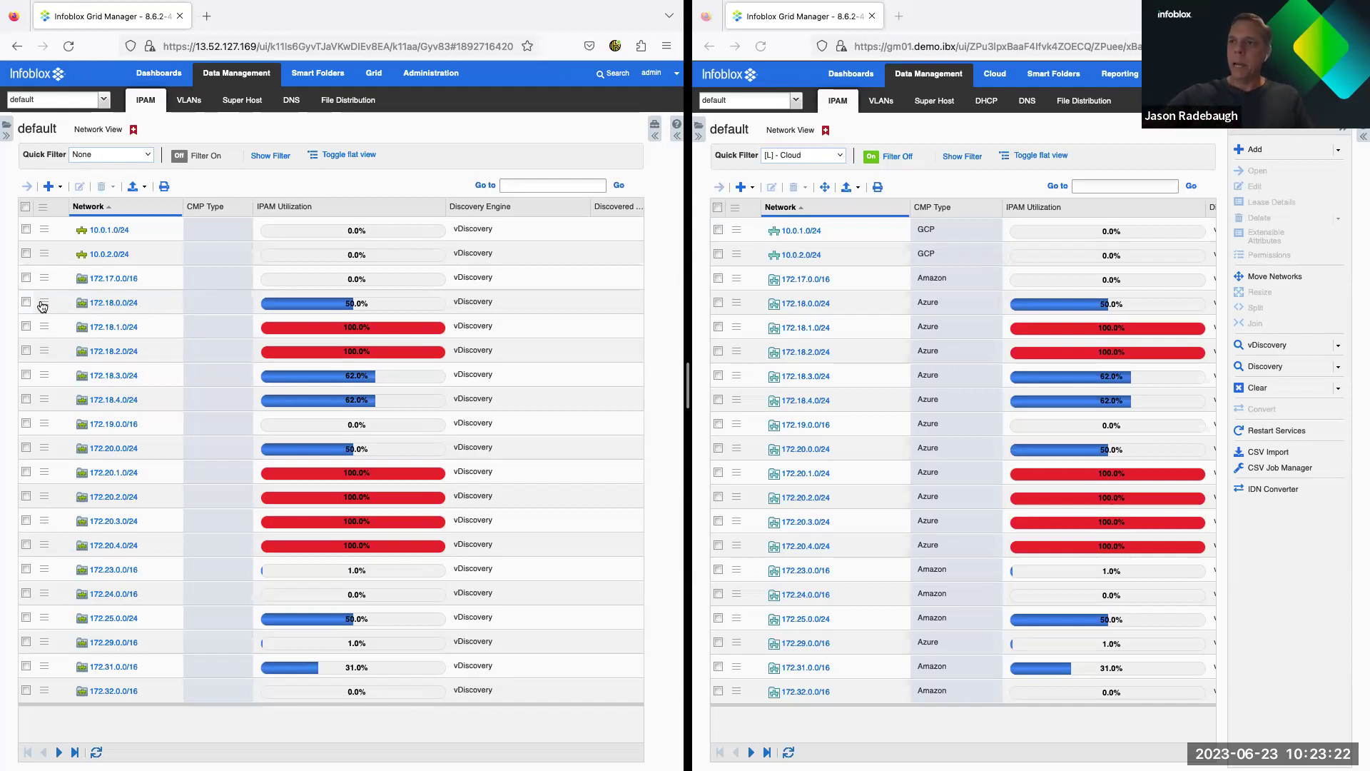
left_click(44, 303)
left_click(112, 301)
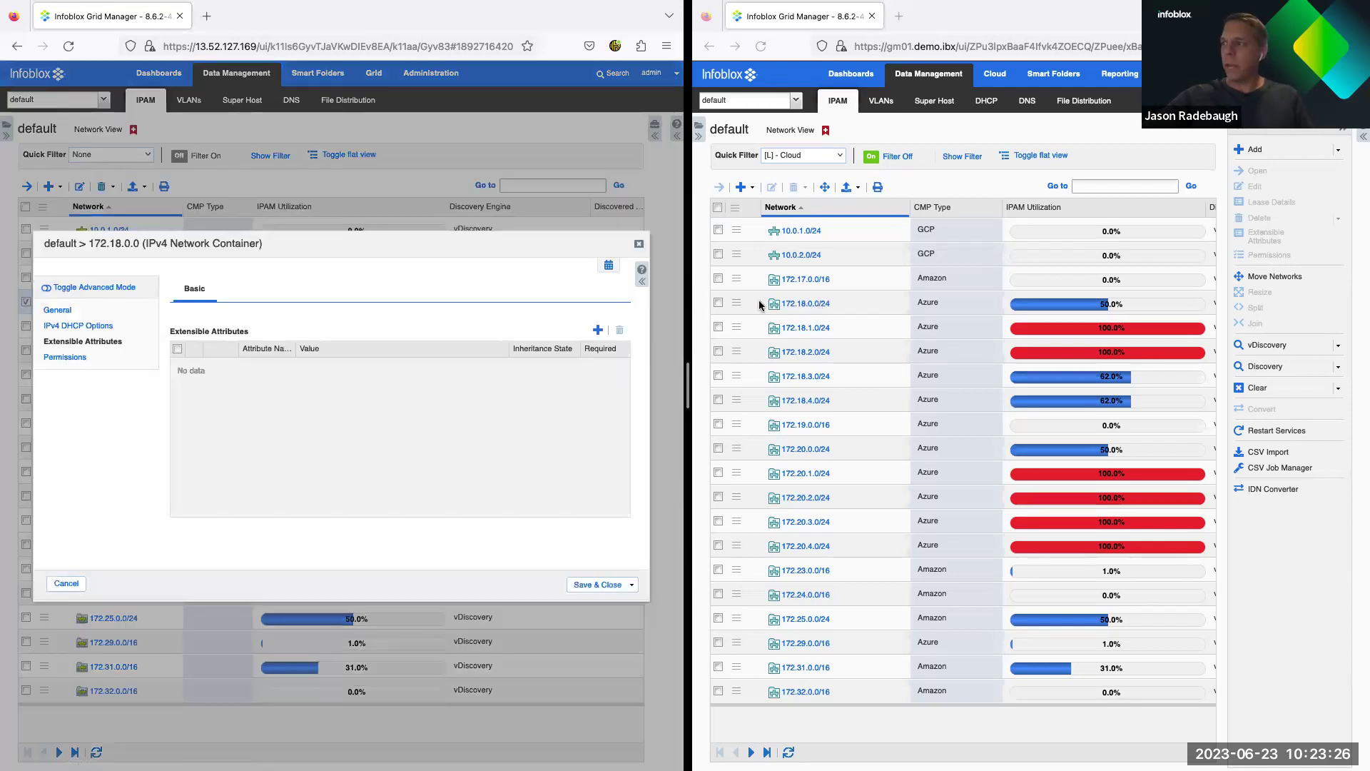
left_click(738, 303)
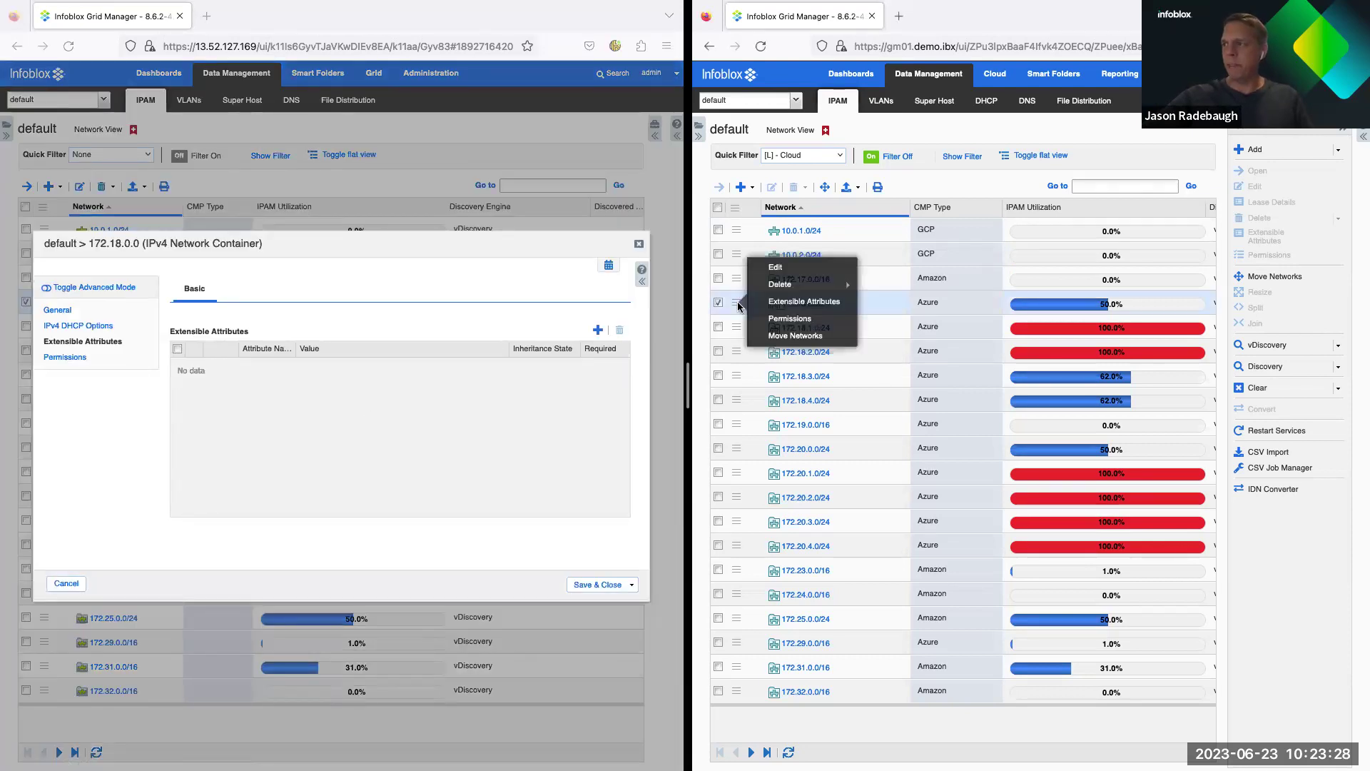
left_click(795, 304)
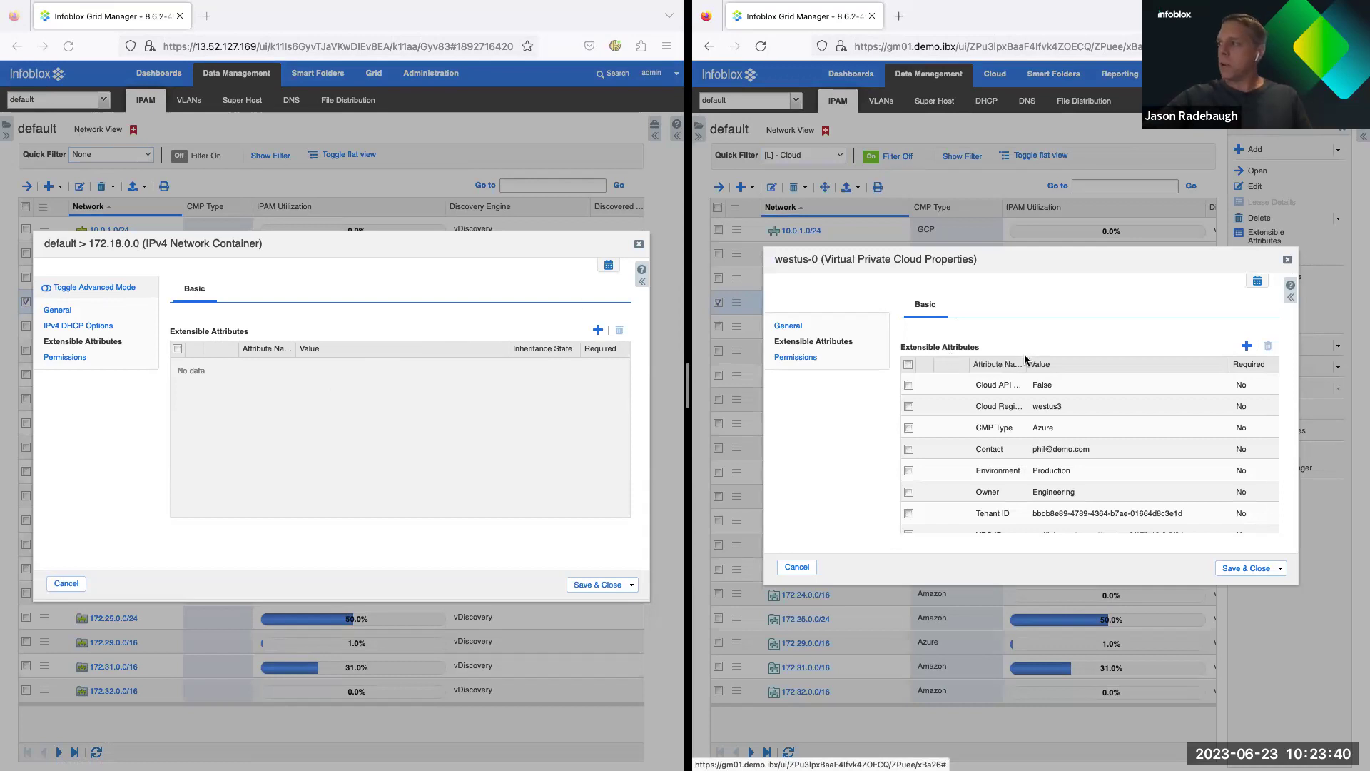
left_click_drag(1025, 362, 1051, 362)
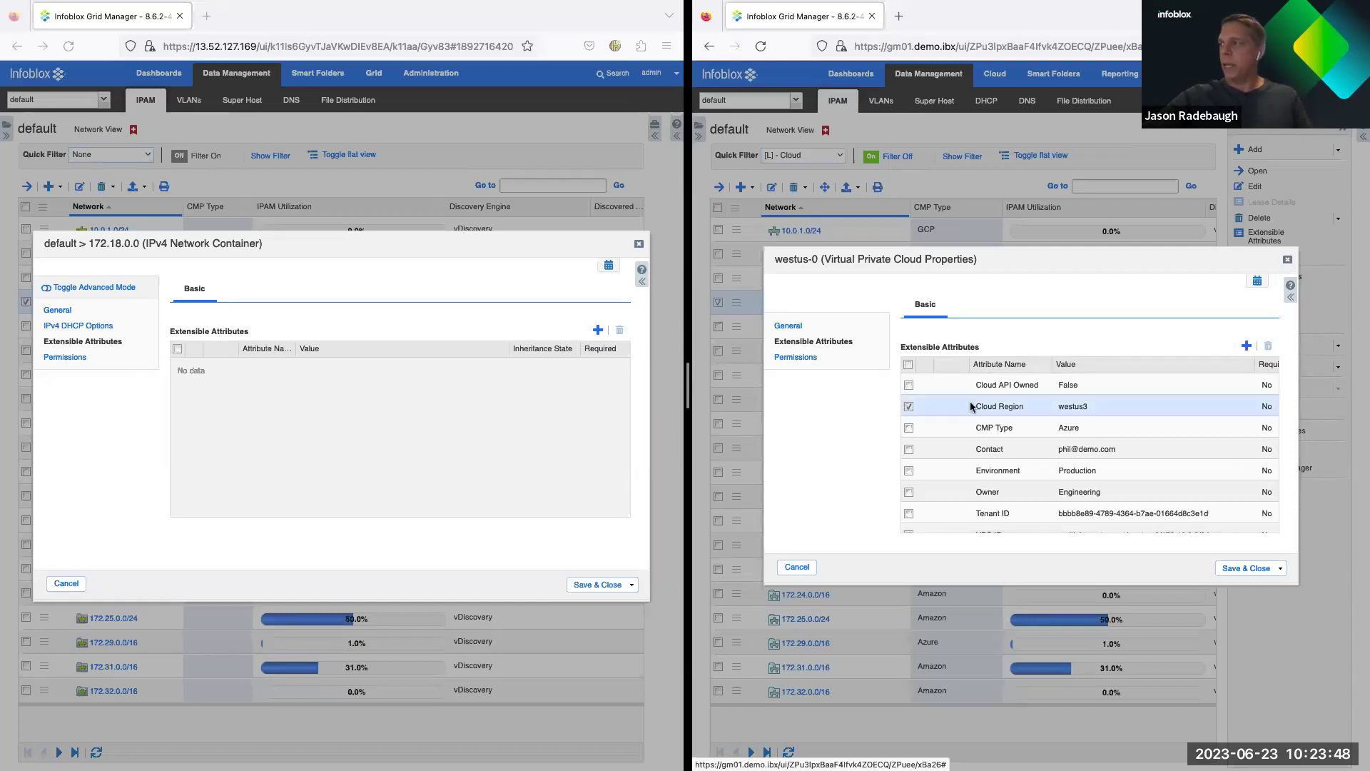
scroll(1031, 439, "down", 2)
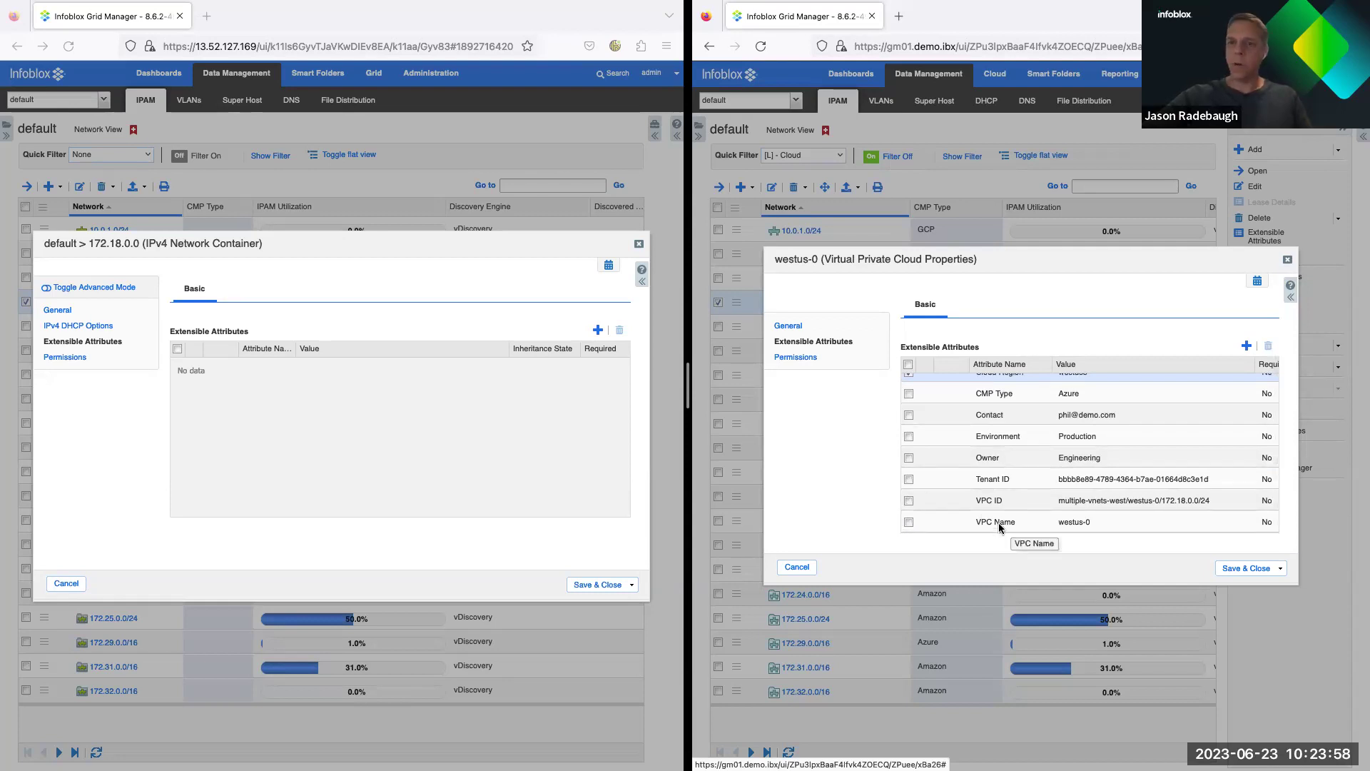
left_click(798, 568)
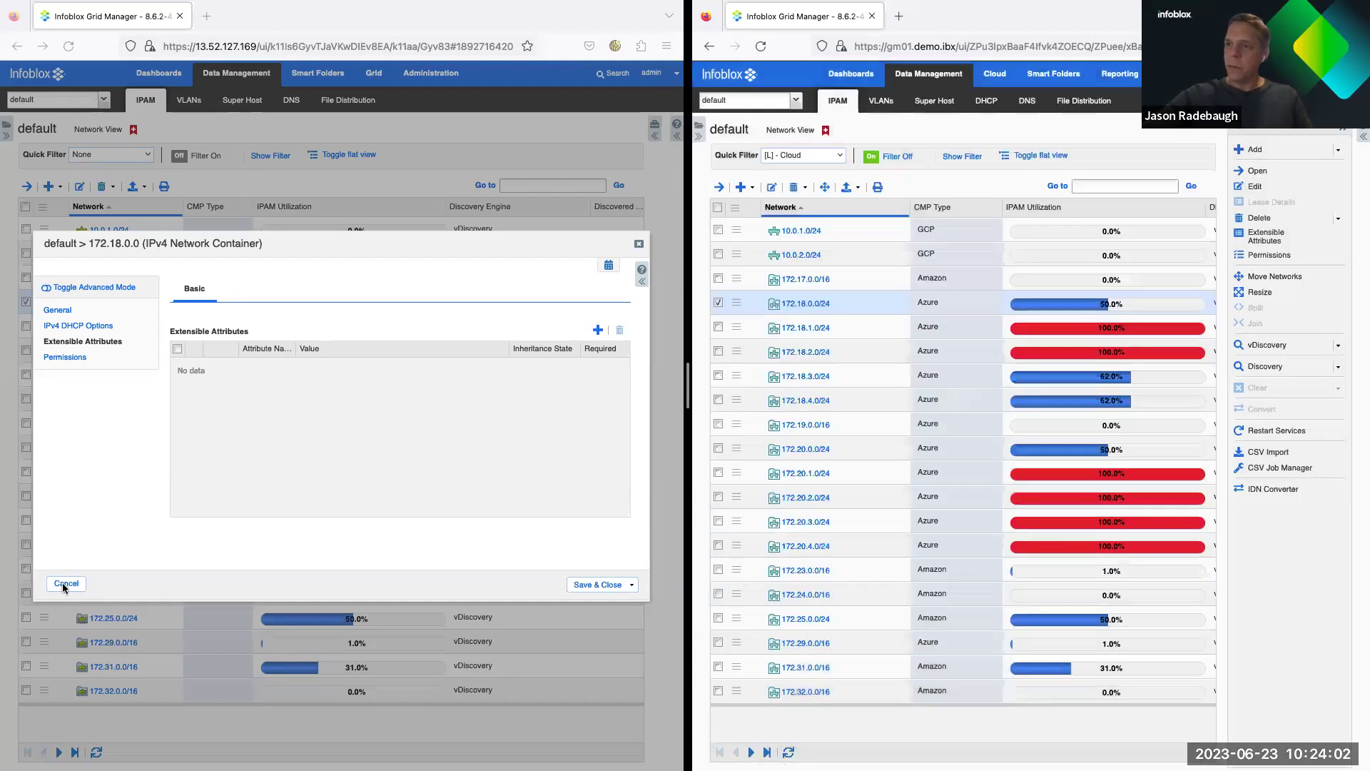
Step: Close the container properties unsaved and open the 172.18.0.0/24 net map on both grids
left_click(65, 584)
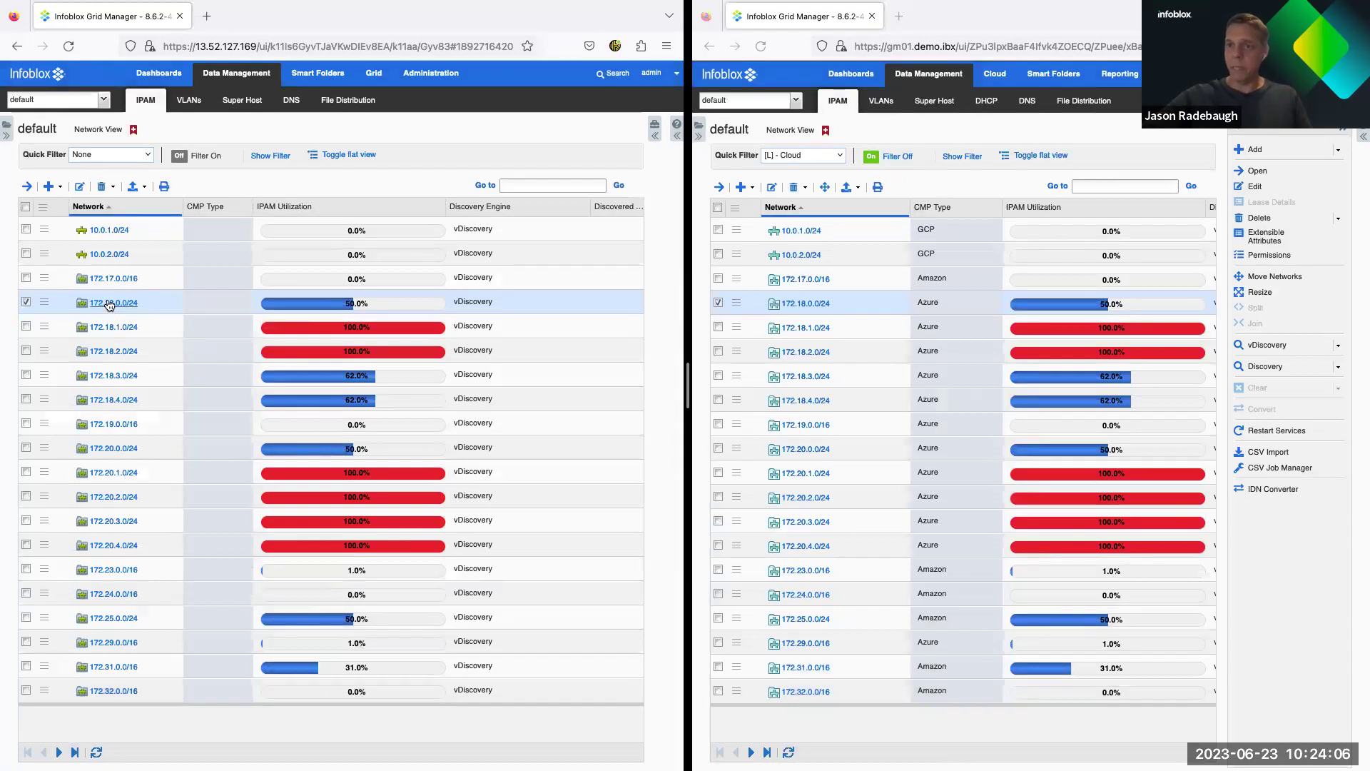
left_click(109, 304)
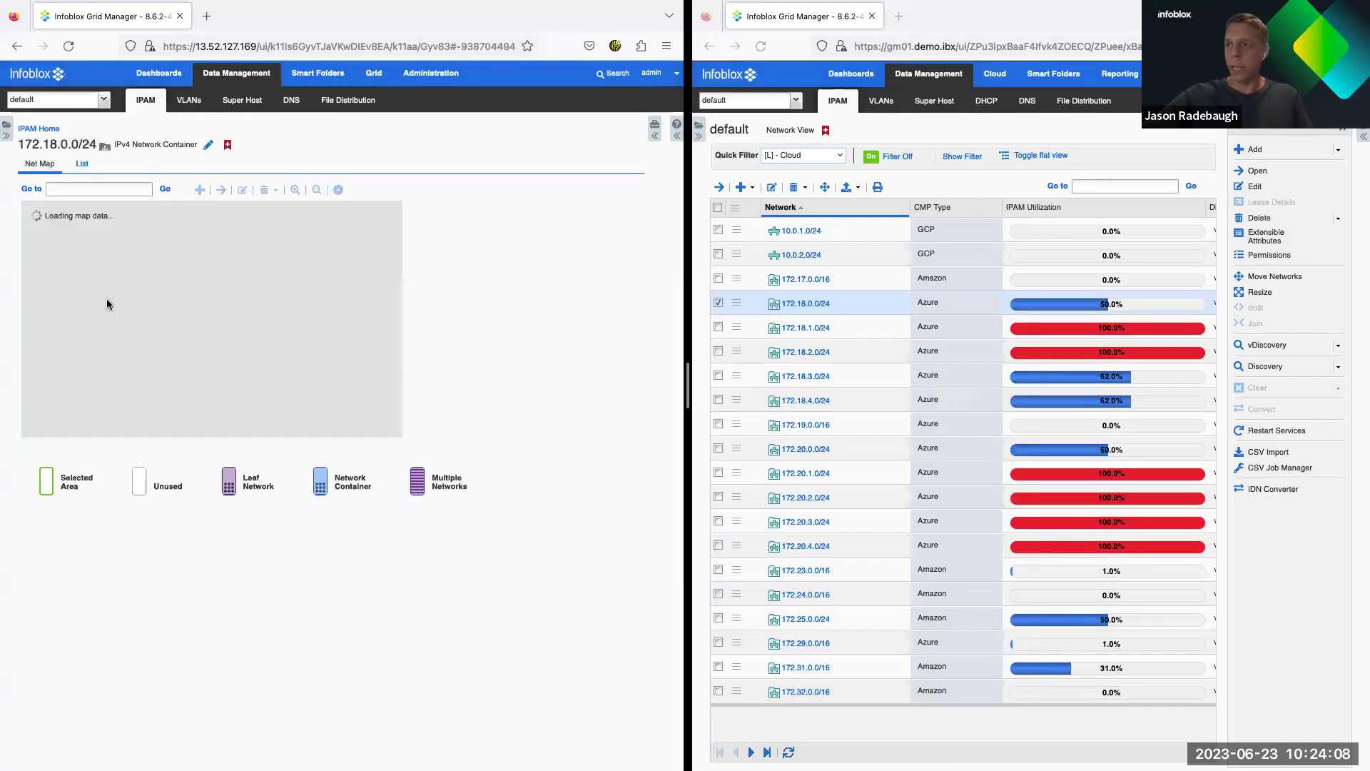
left_click(809, 304)
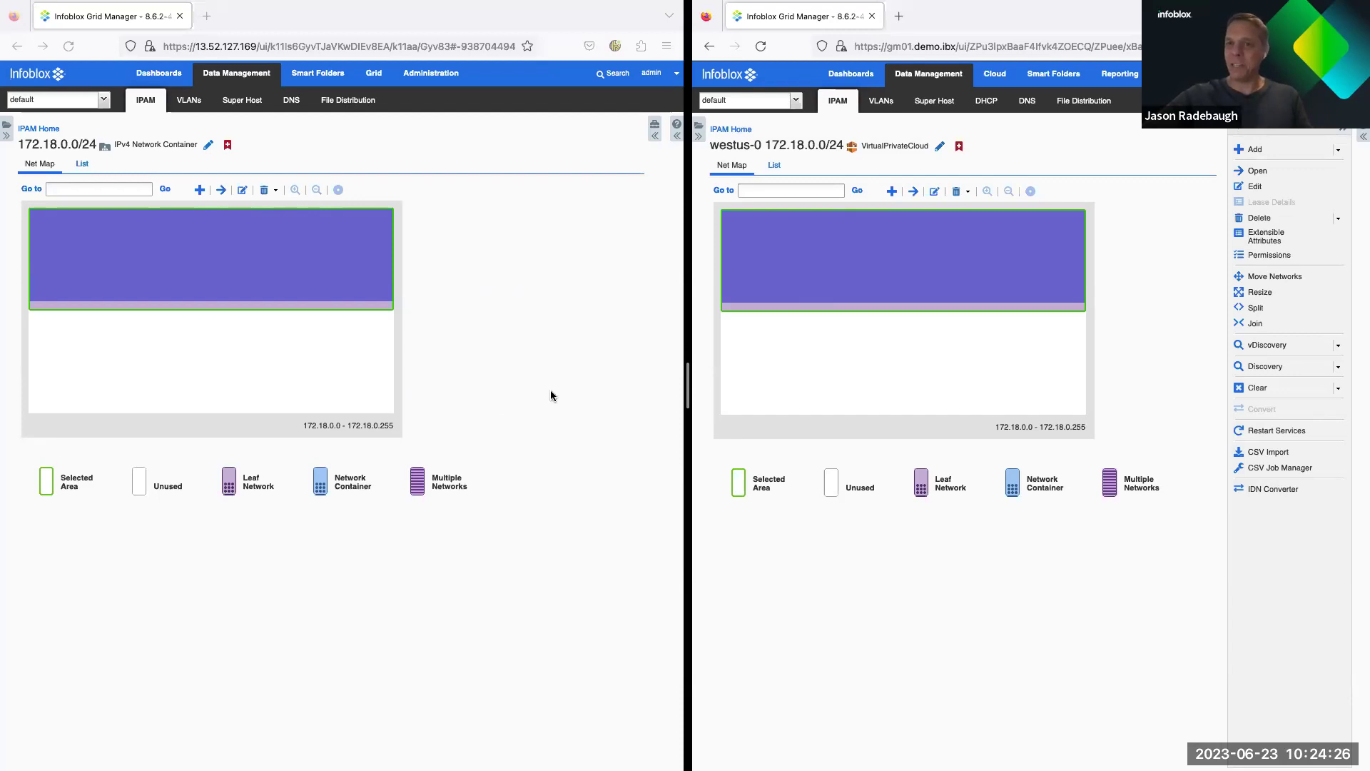
left_click(224, 264)
Step: Open the 172.18.0.0/25 network's IP map on both the basic and CNA grids
left_click(221, 190)
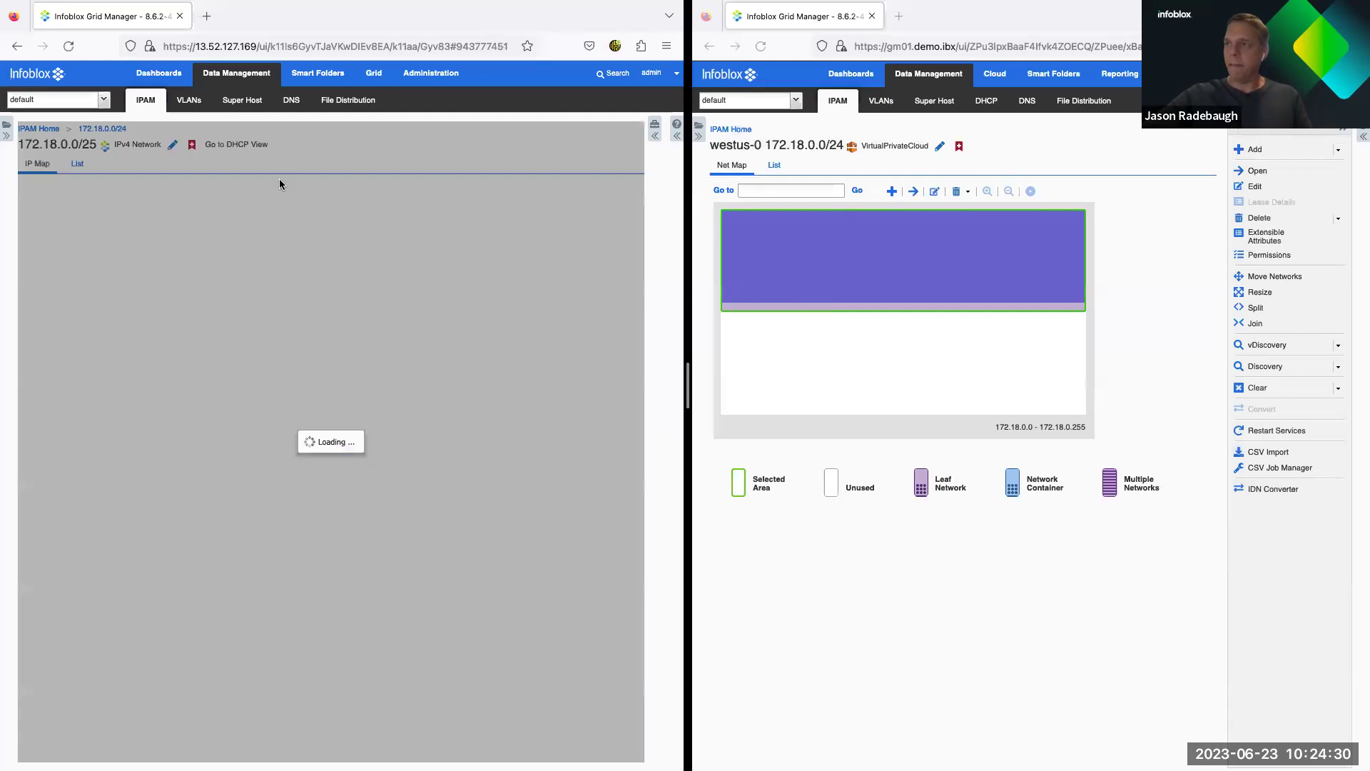
left_click(816, 267)
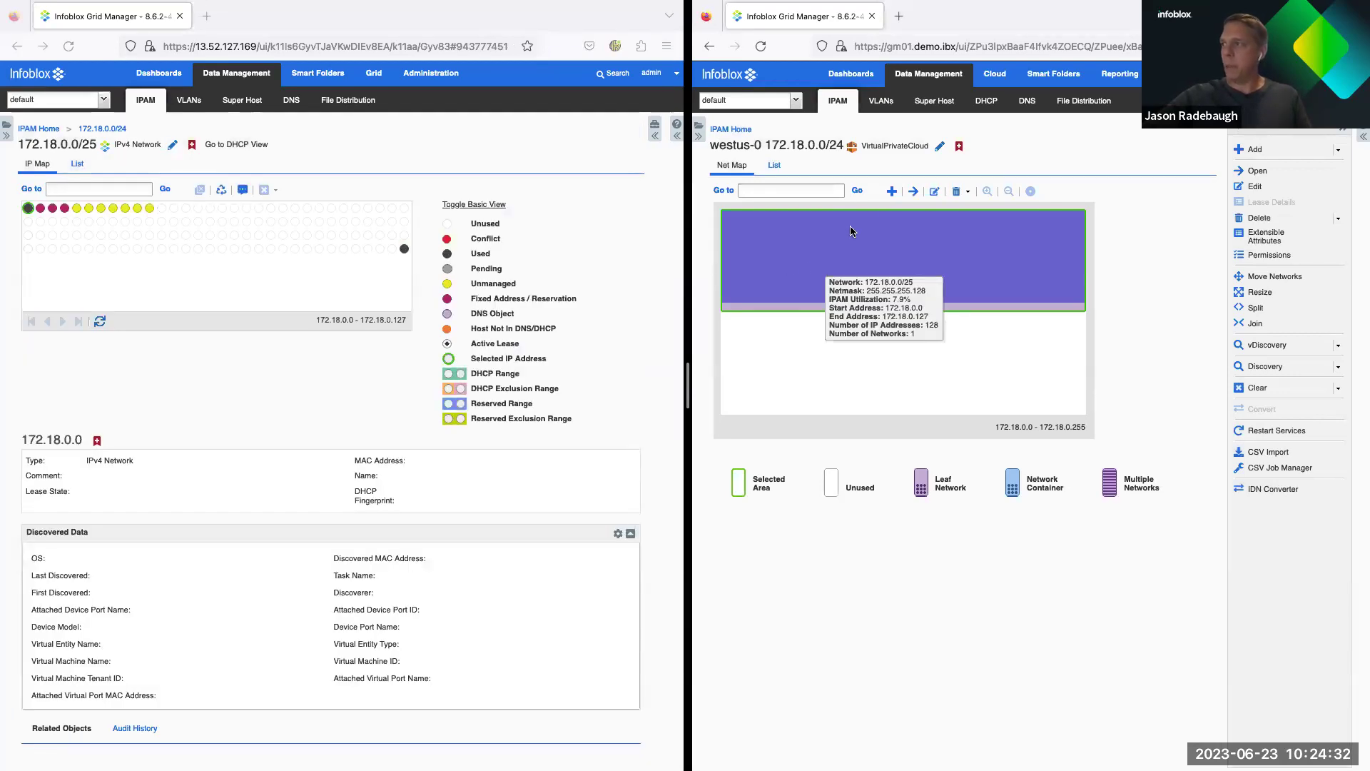
left_click(916, 190)
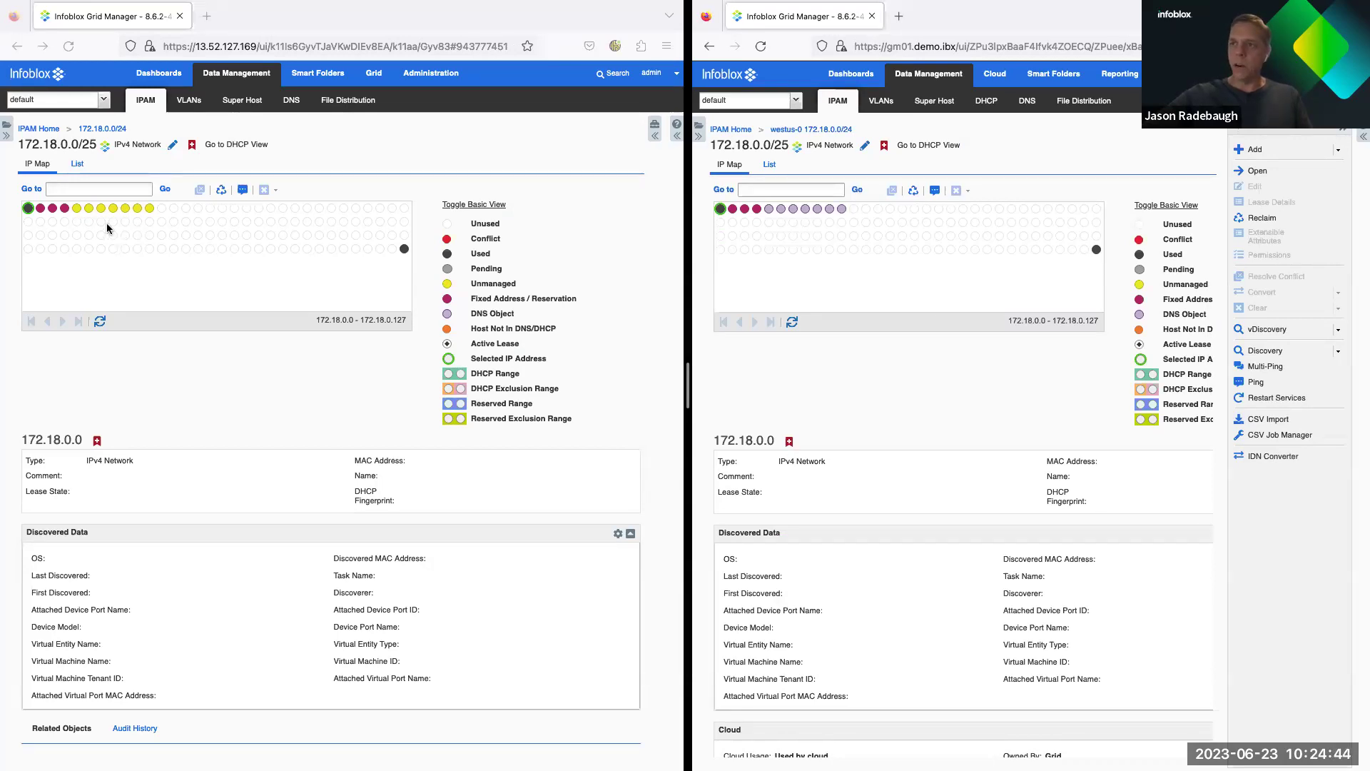
Step: Show 172.18.0.4 details on both grids, highlighting the Virtual Machine type and Standard_B1s model
left_click(76, 209)
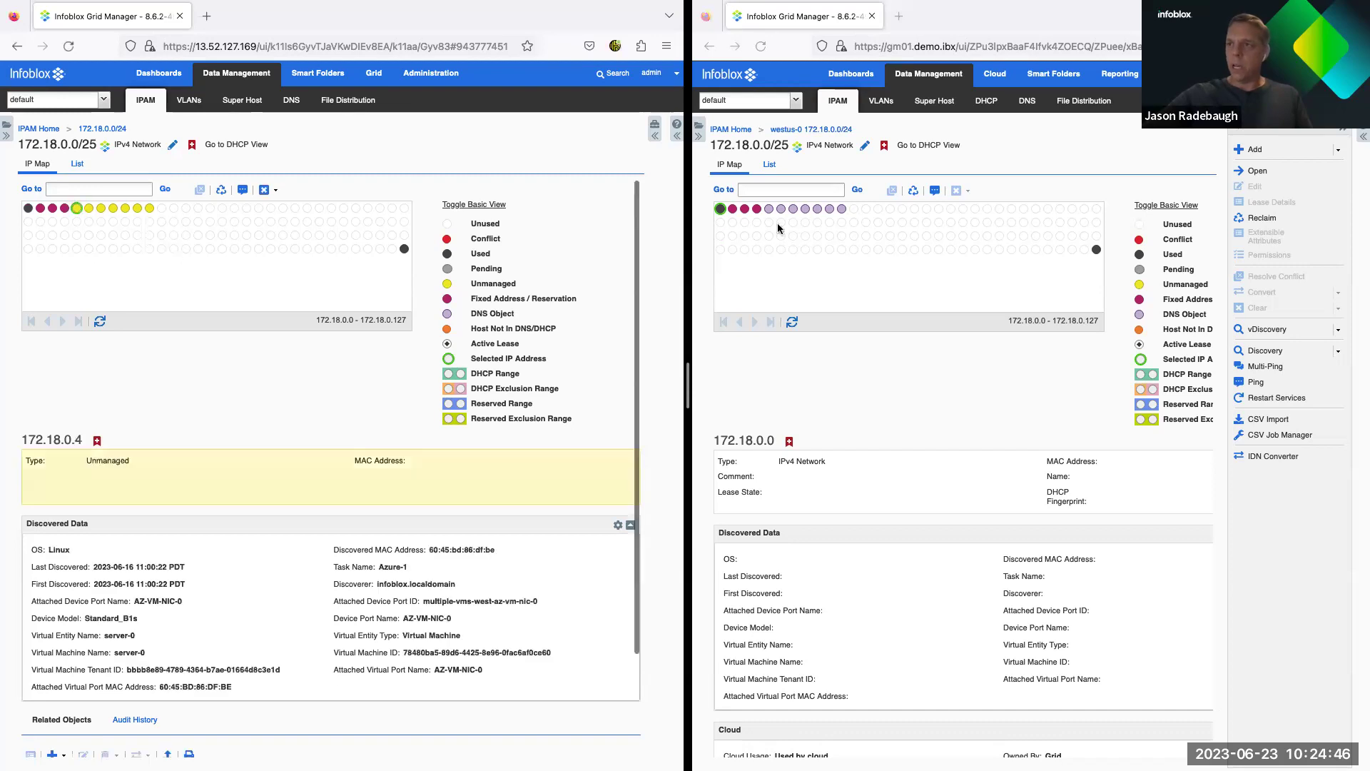
left_click(768, 208)
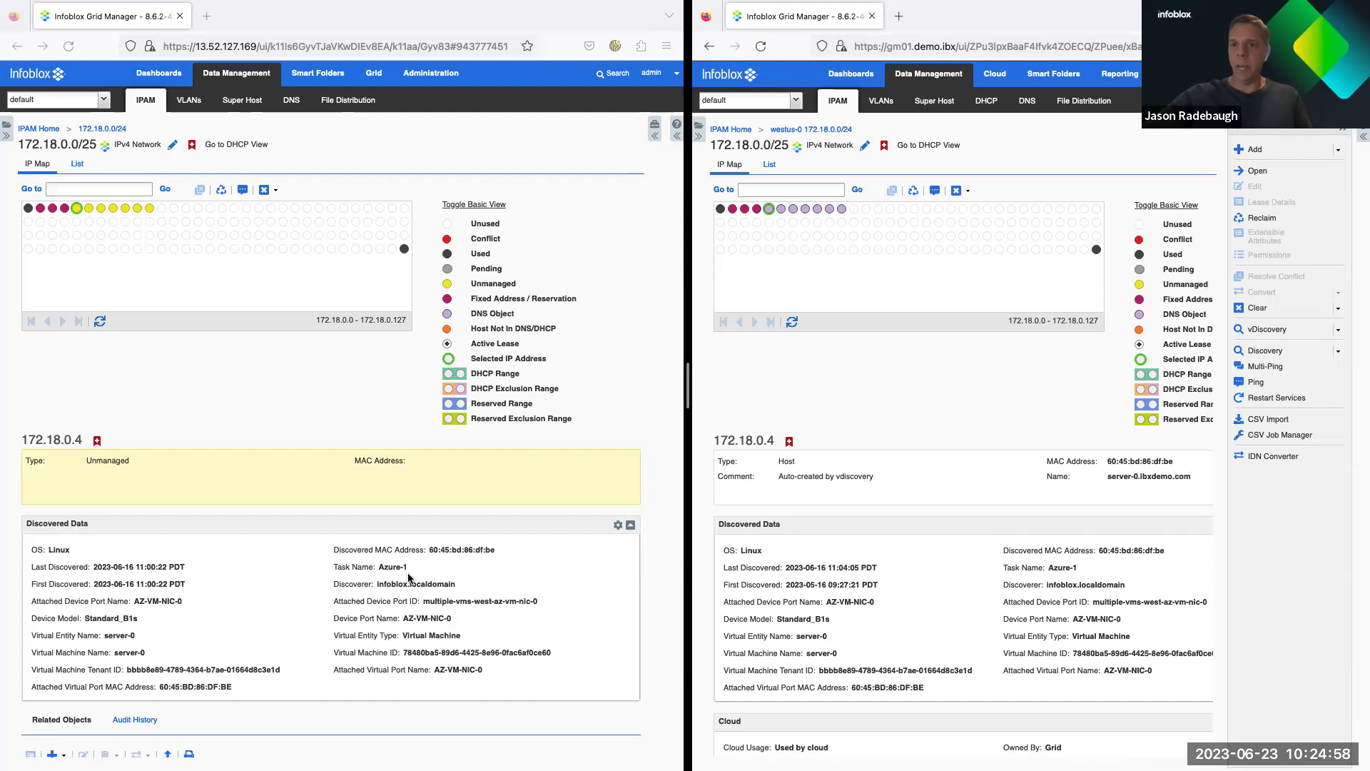
left_click(462, 635)
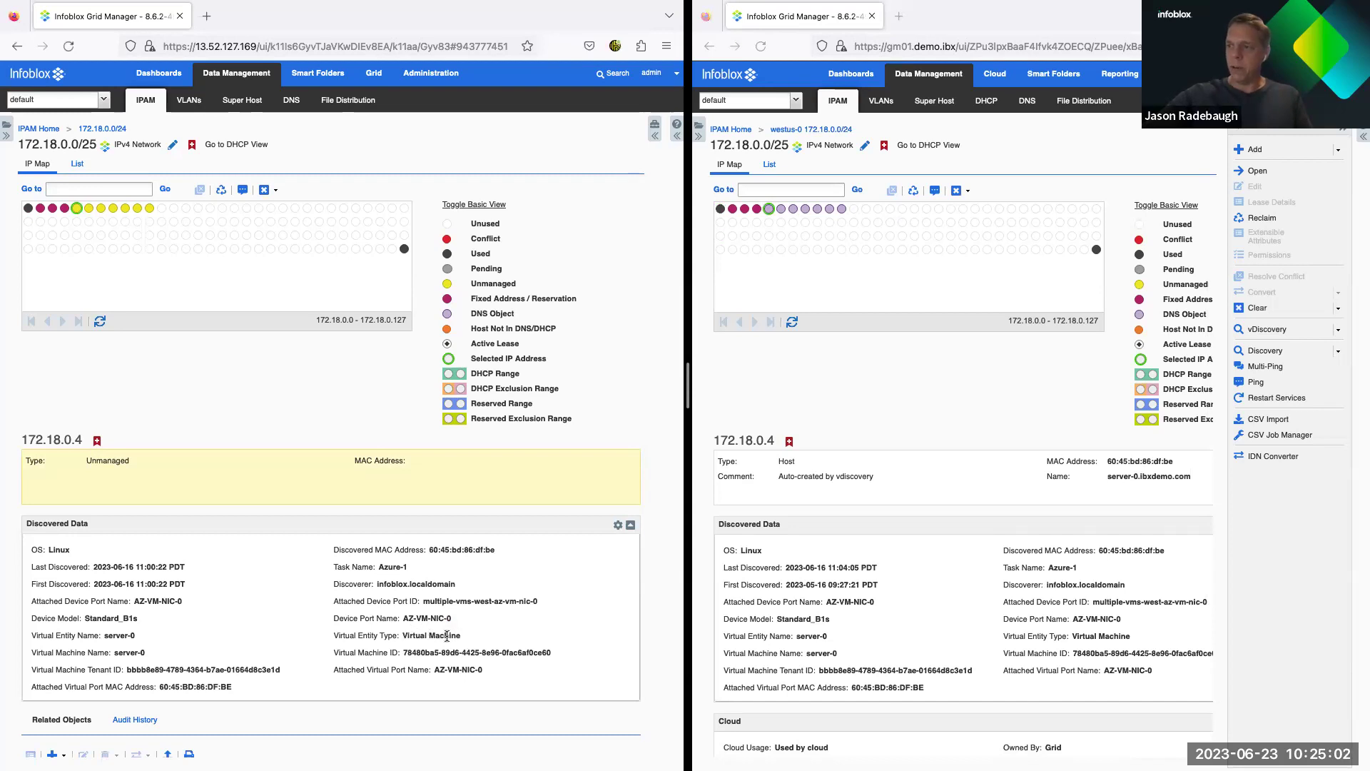
left_click_drag(461, 635, 400, 639)
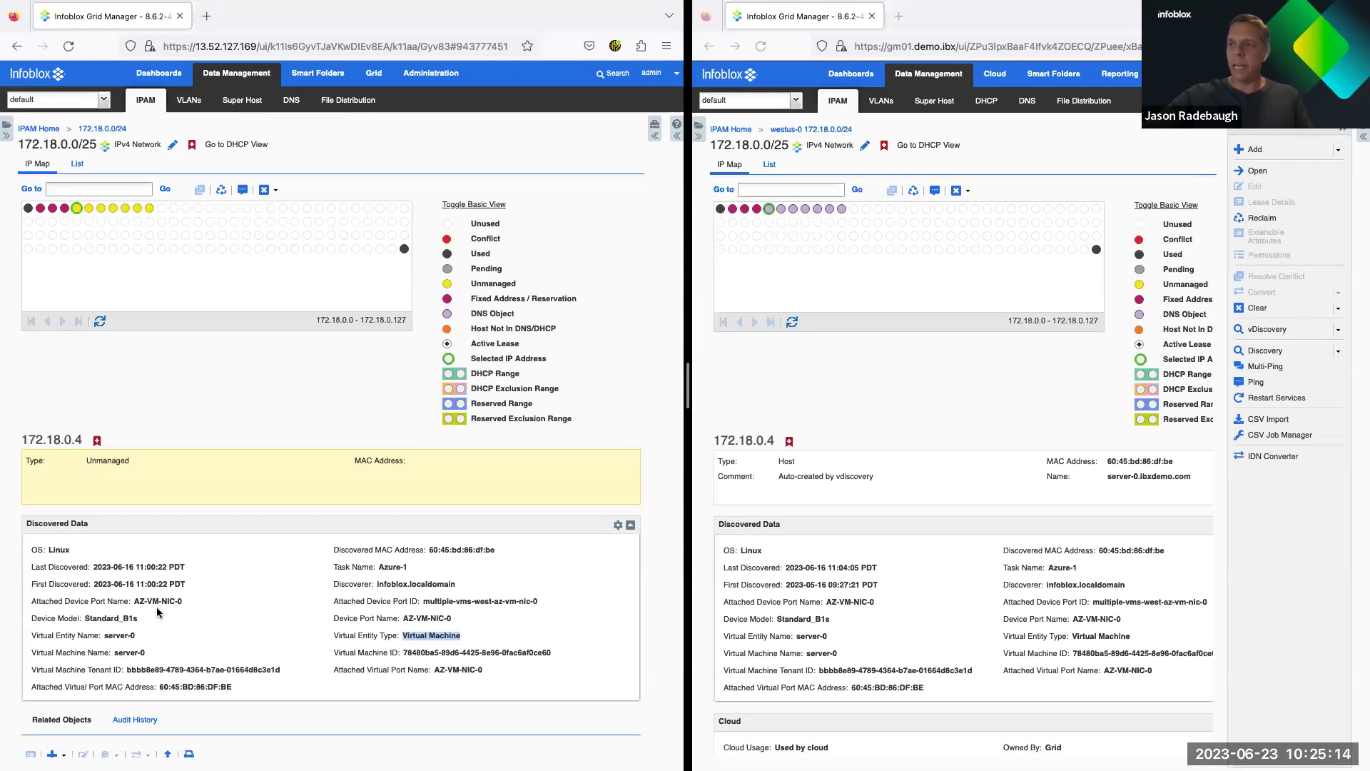
left_click_drag(142, 618, 84, 618)
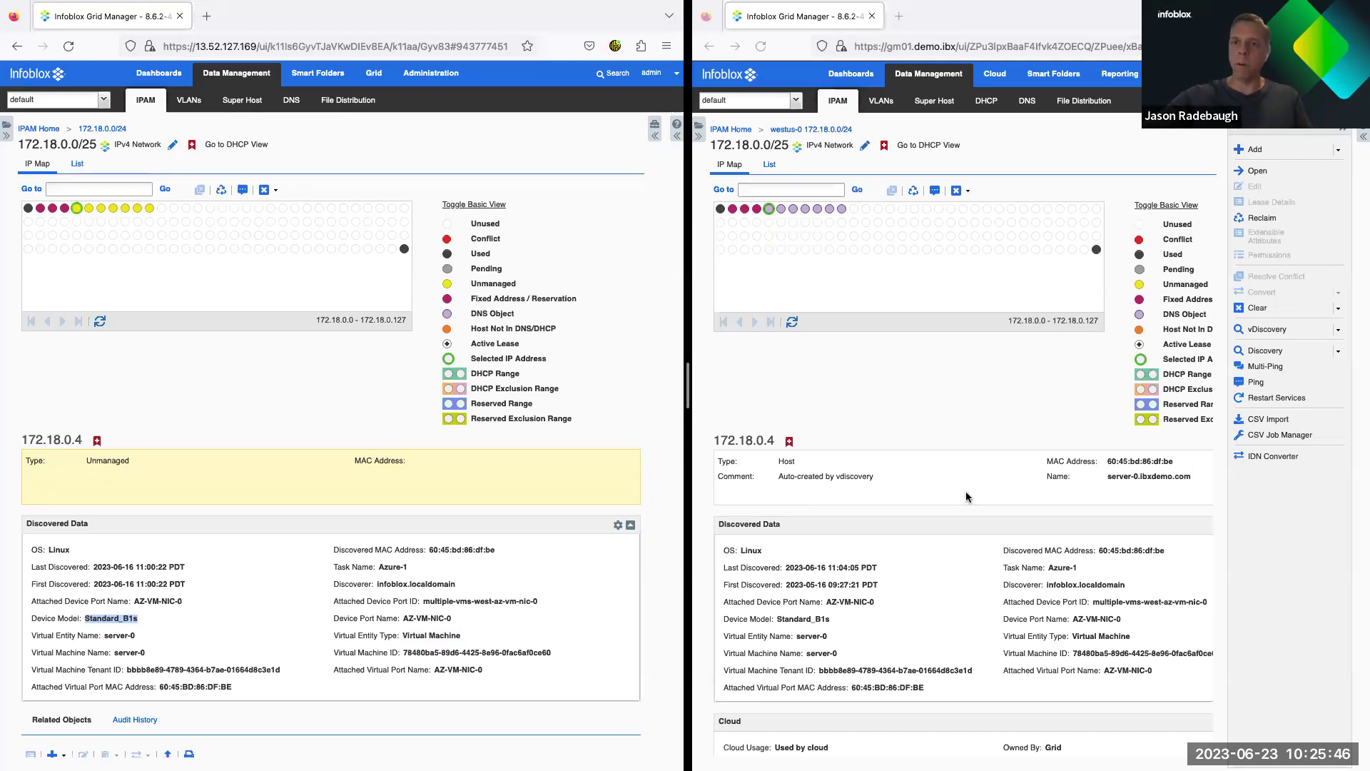
Step: Open the 172.23.0.0/16 network container in both grids
left_click(49, 127)
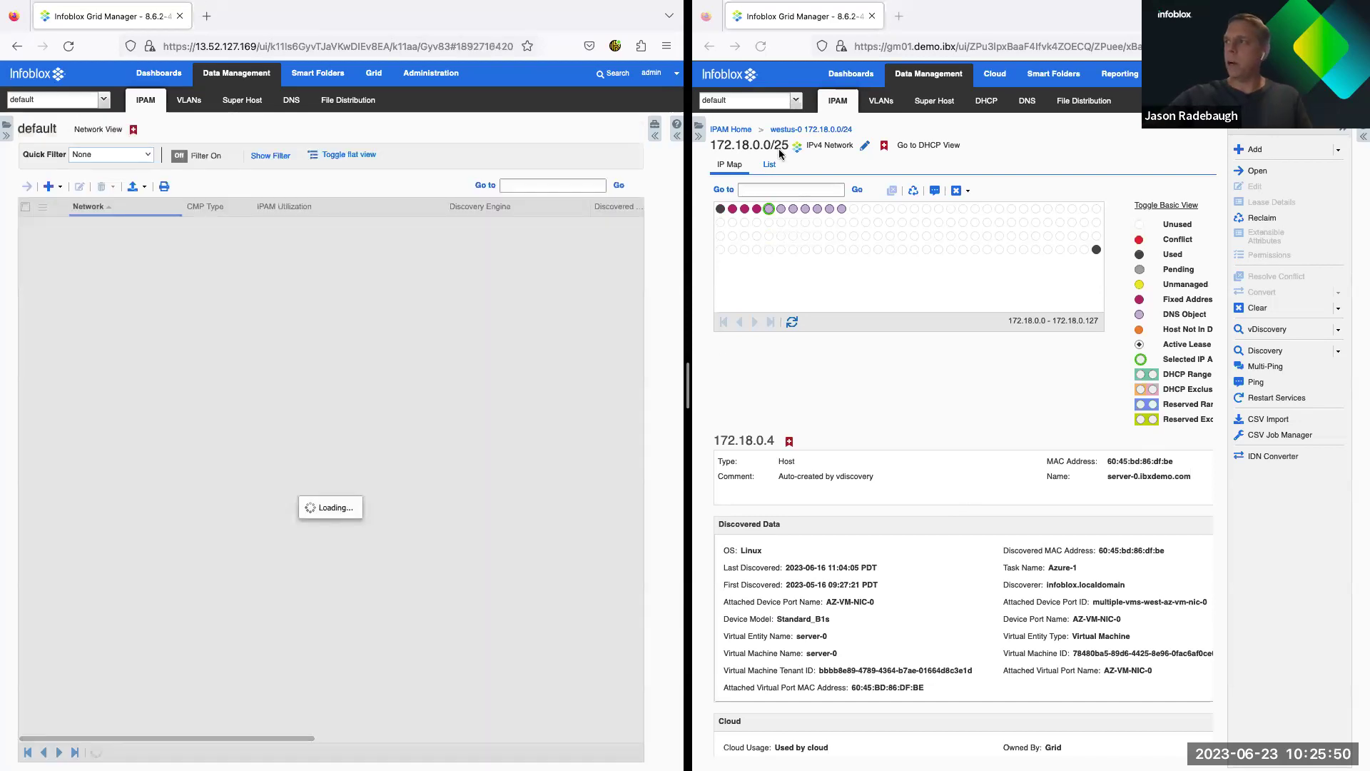
left_click(735, 130)
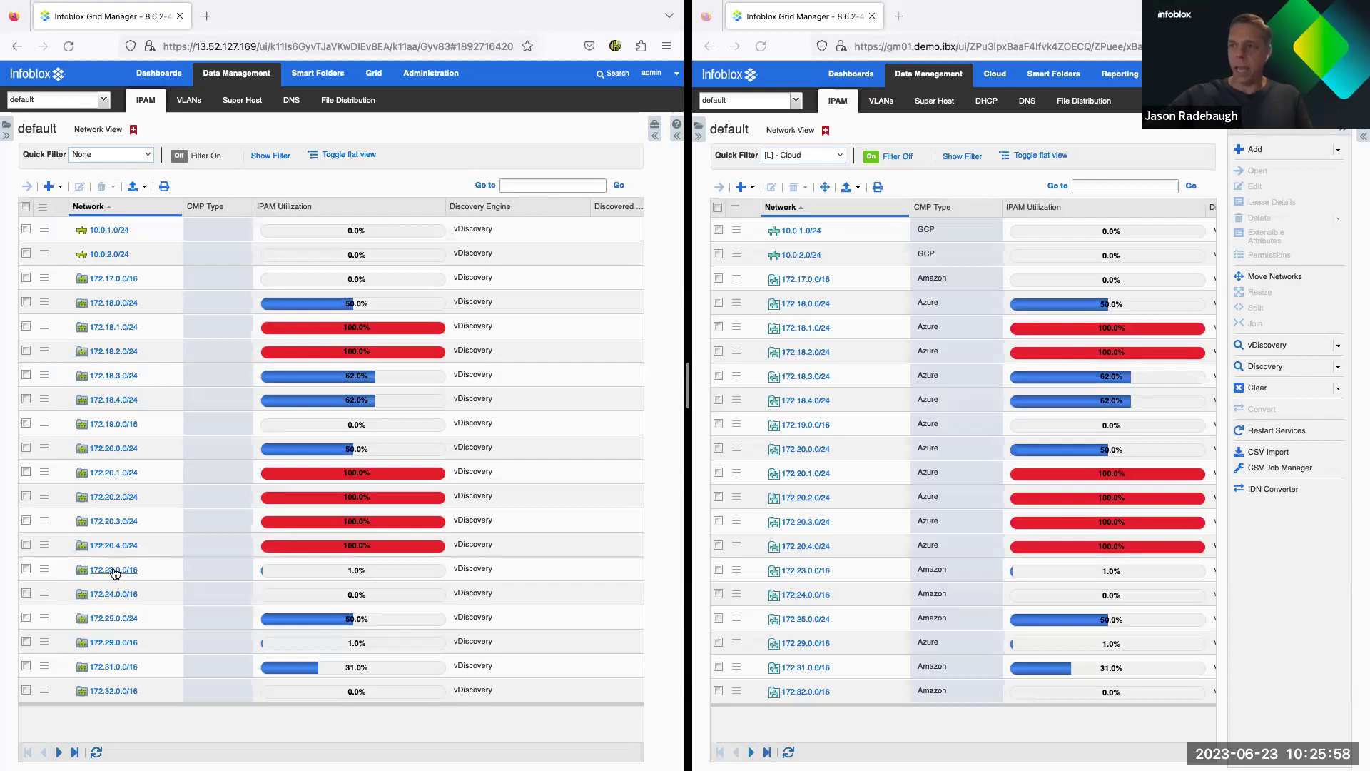
left_click(113, 569)
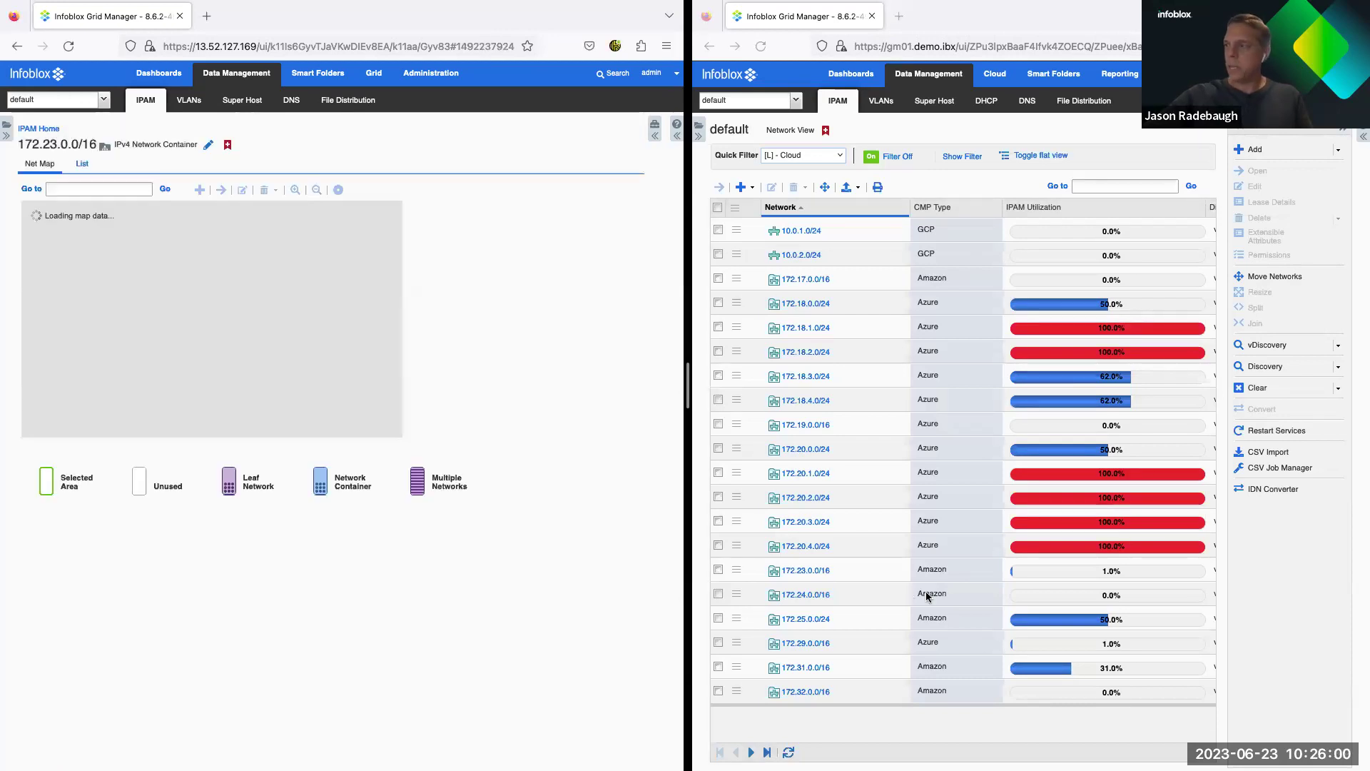
left_click(814, 573)
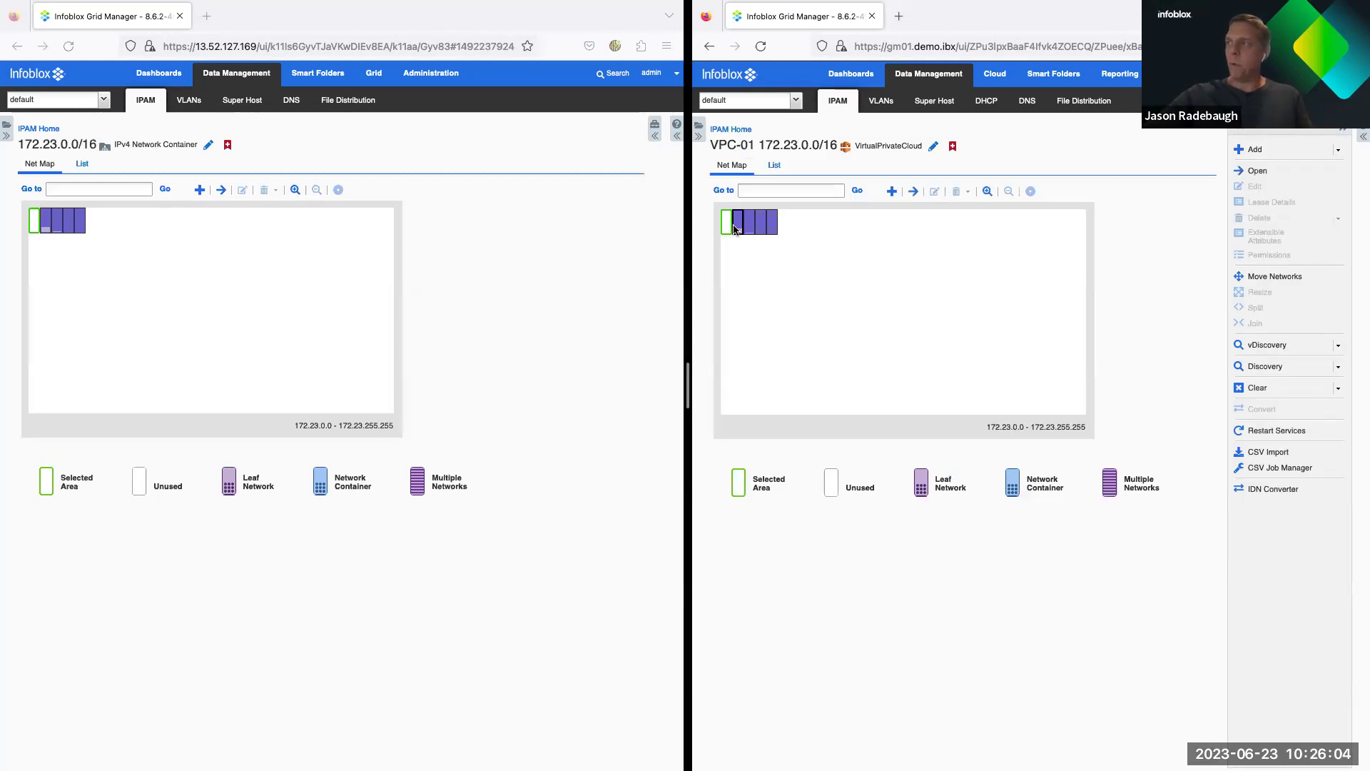
Step: Open the 172.23.1.0/24 subnet's IP map in both grids
left_click(738, 225)
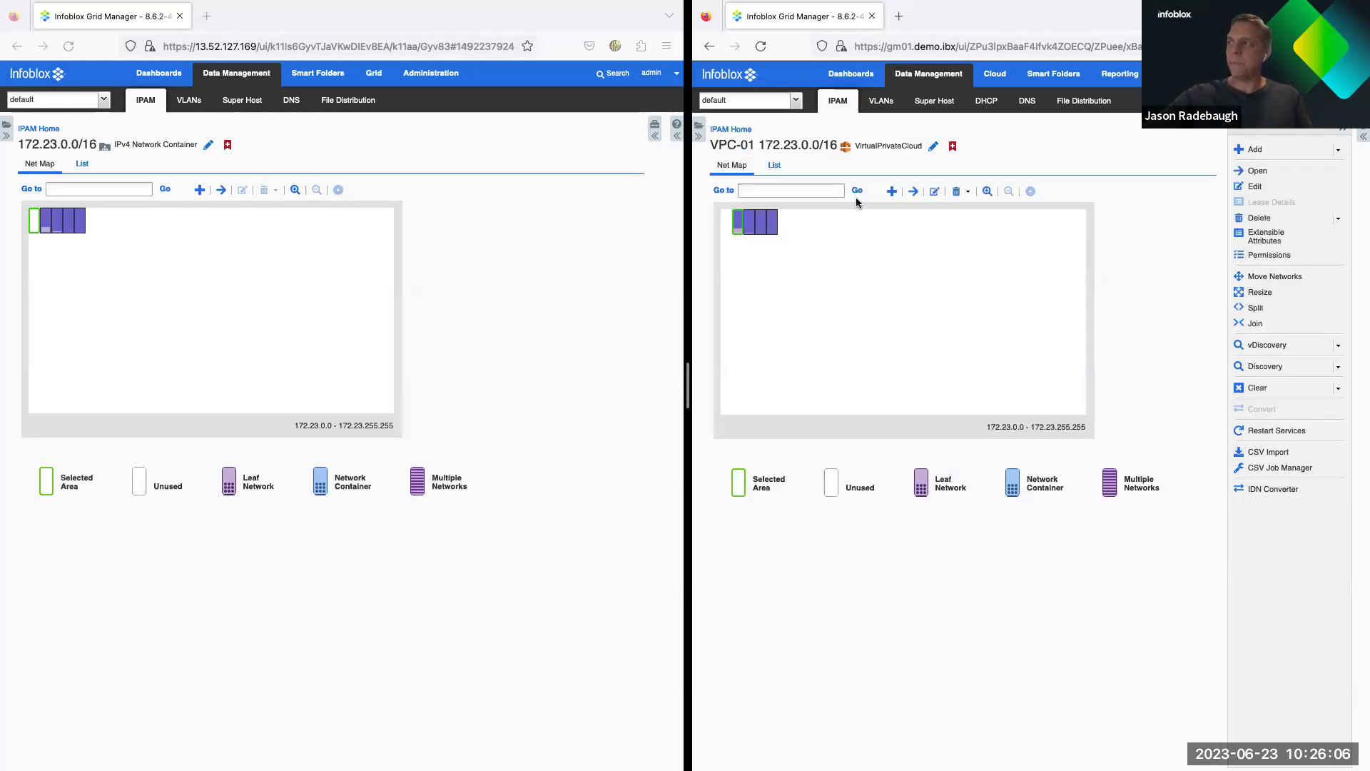
left_click(913, 192)
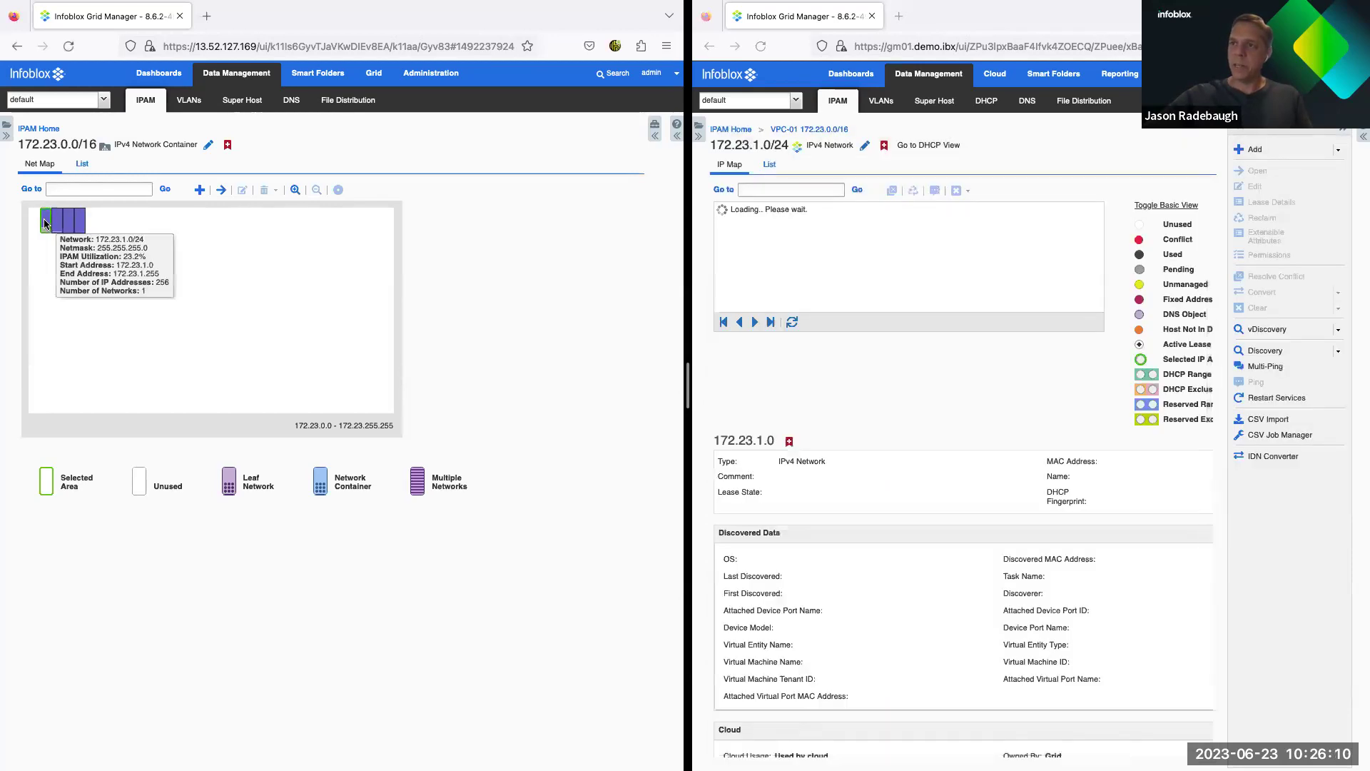
left_click(48, 224)
left_click(220, 190)
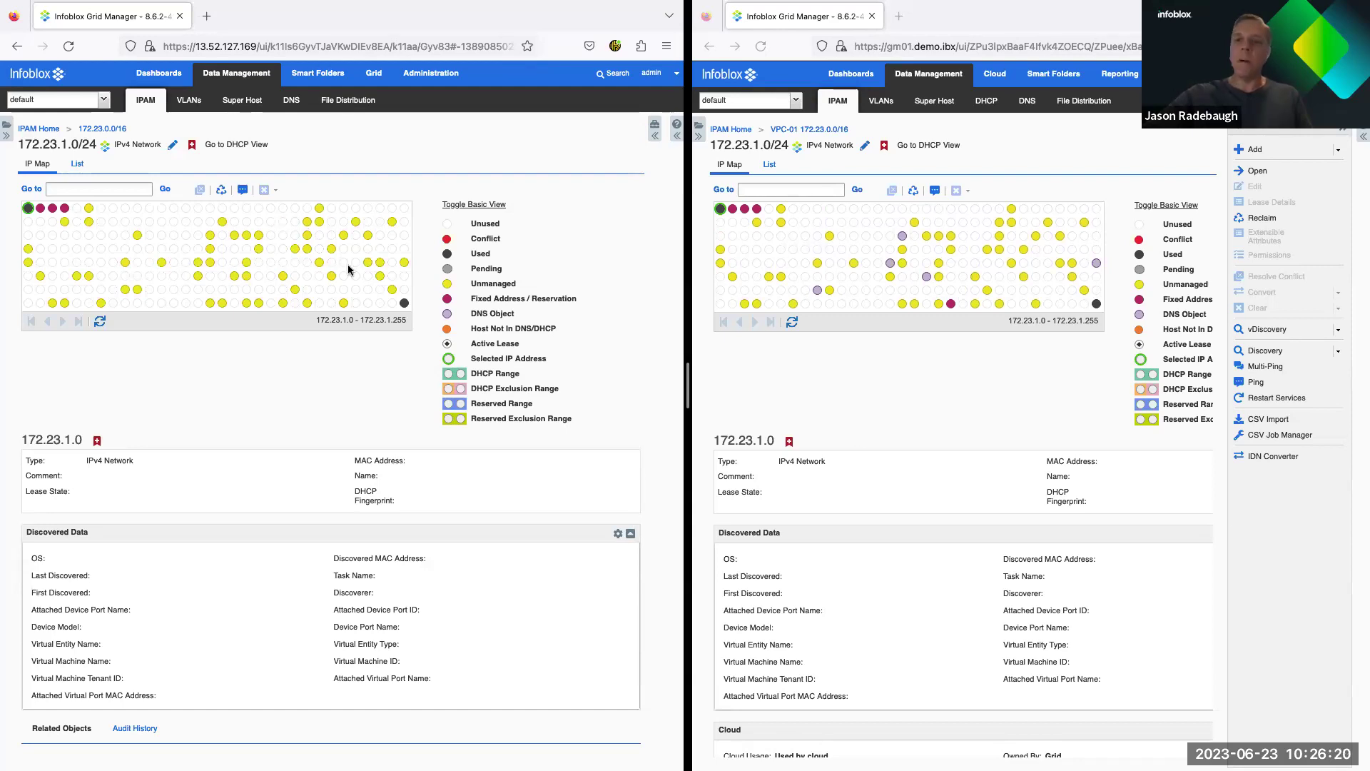
Step: View discovered data for 172.23.1.142, then 172.23.1.143, on both grids
left_click(197, 262)
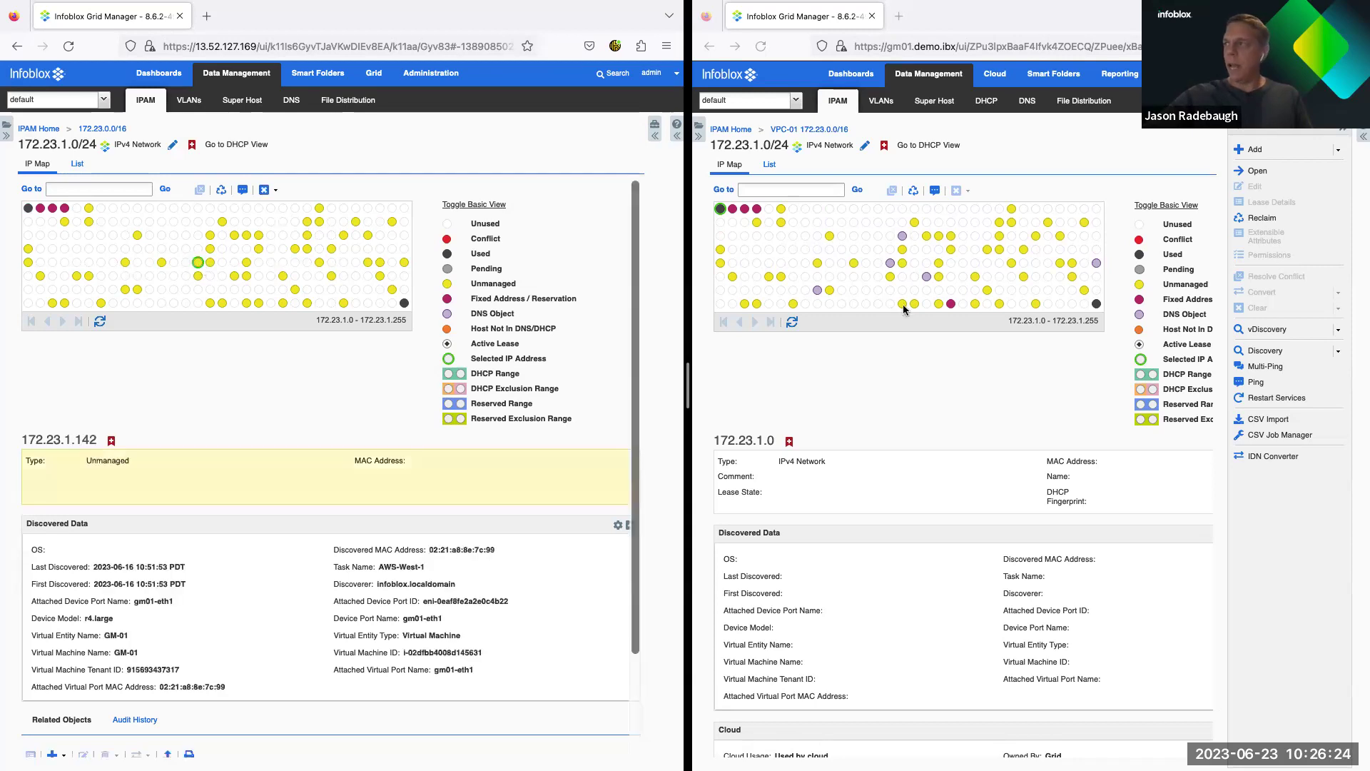
left_click(890, 263)
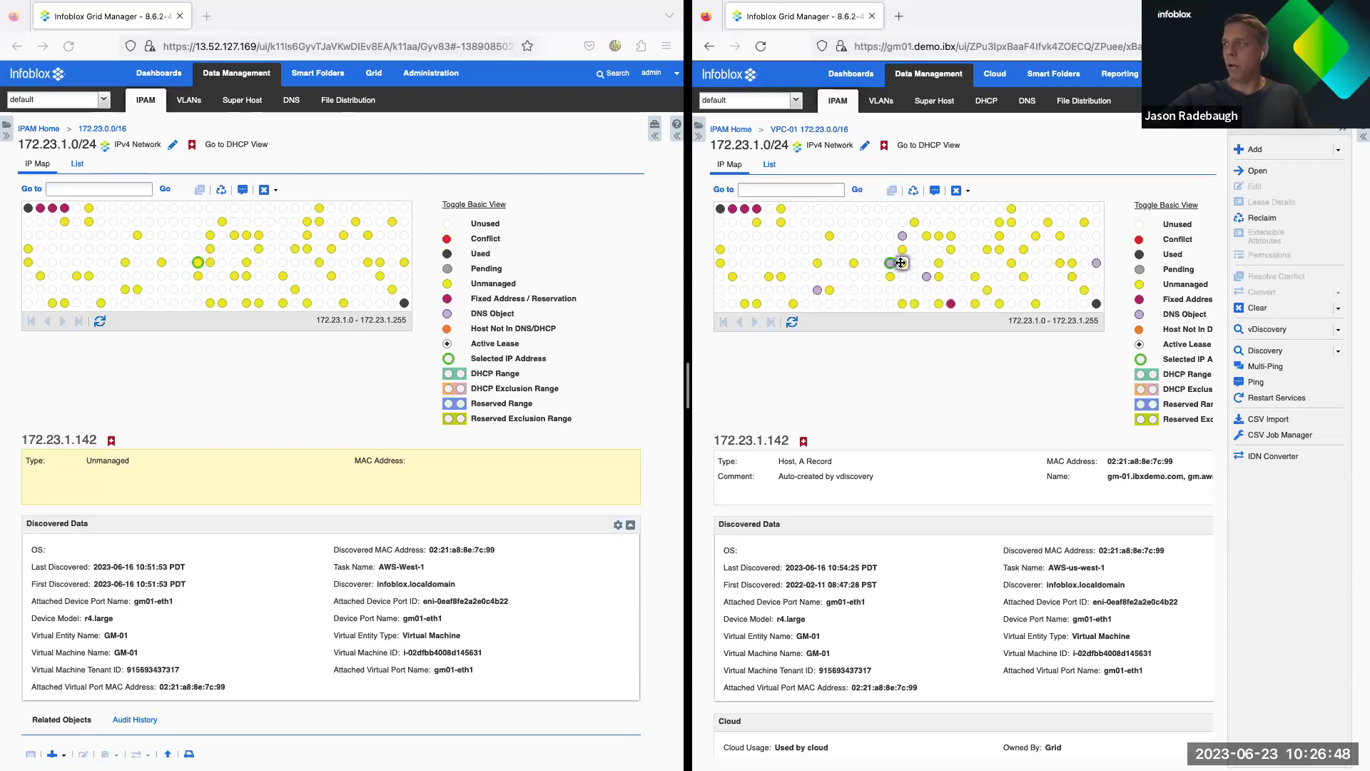
left_click(902, 263)
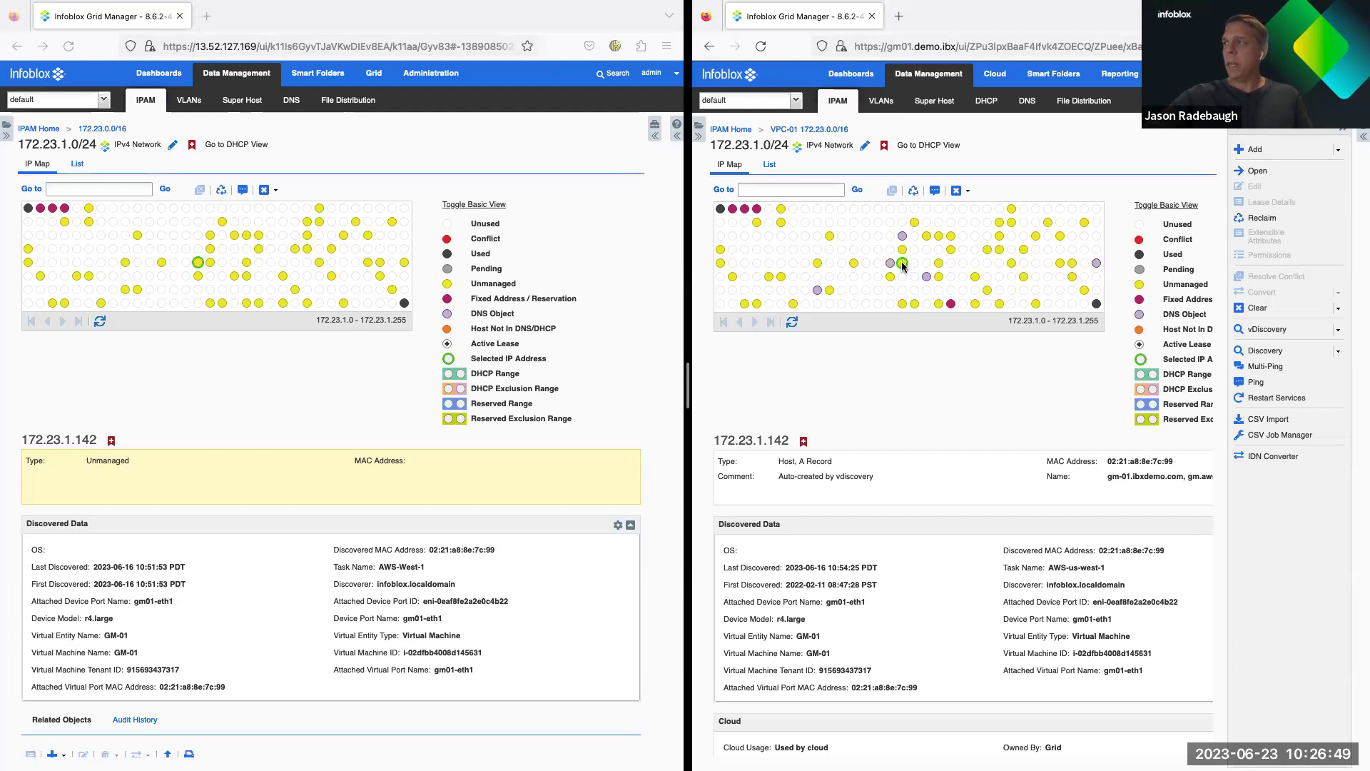
left_click(210, 263)
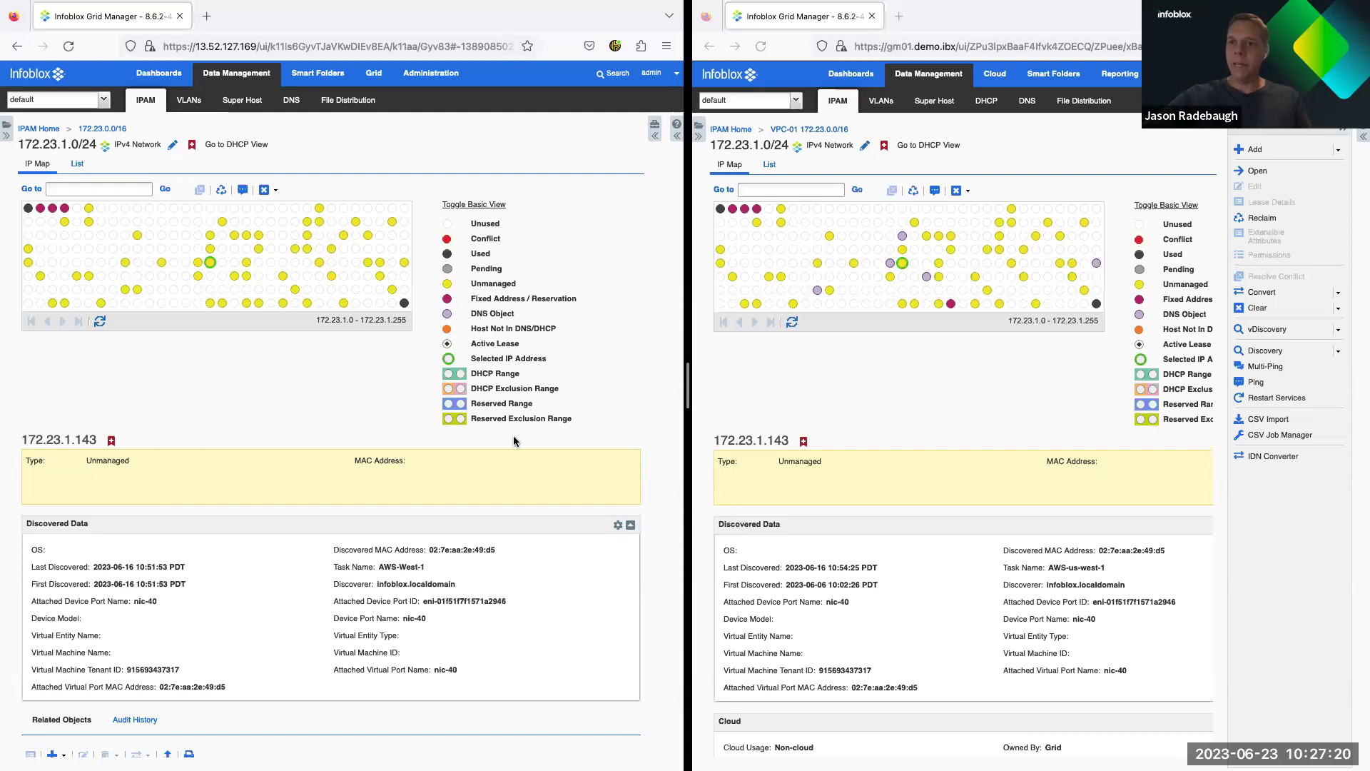
Step: Widen the second grid's window and show its All Tenants cloud list
left_click_drag(688, 389, 84, 392)
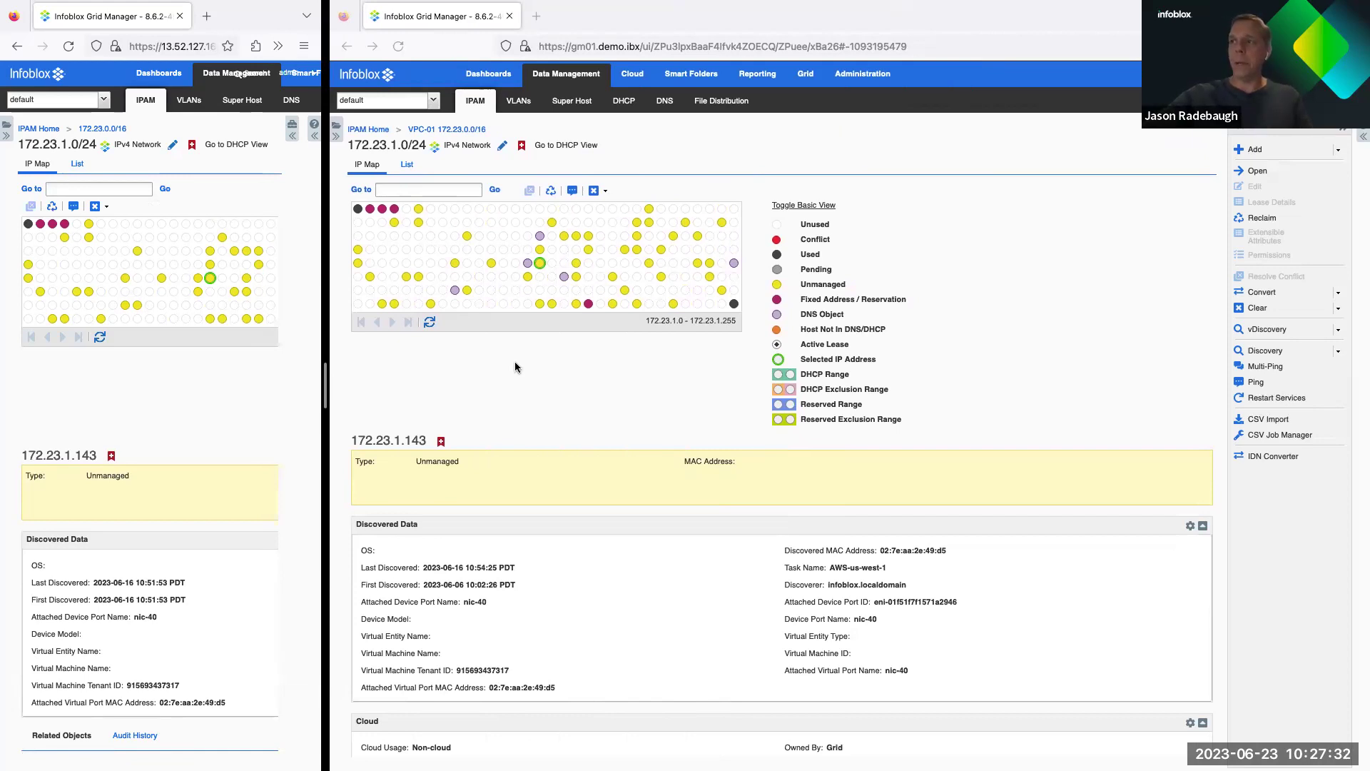
left_click(633, 77)
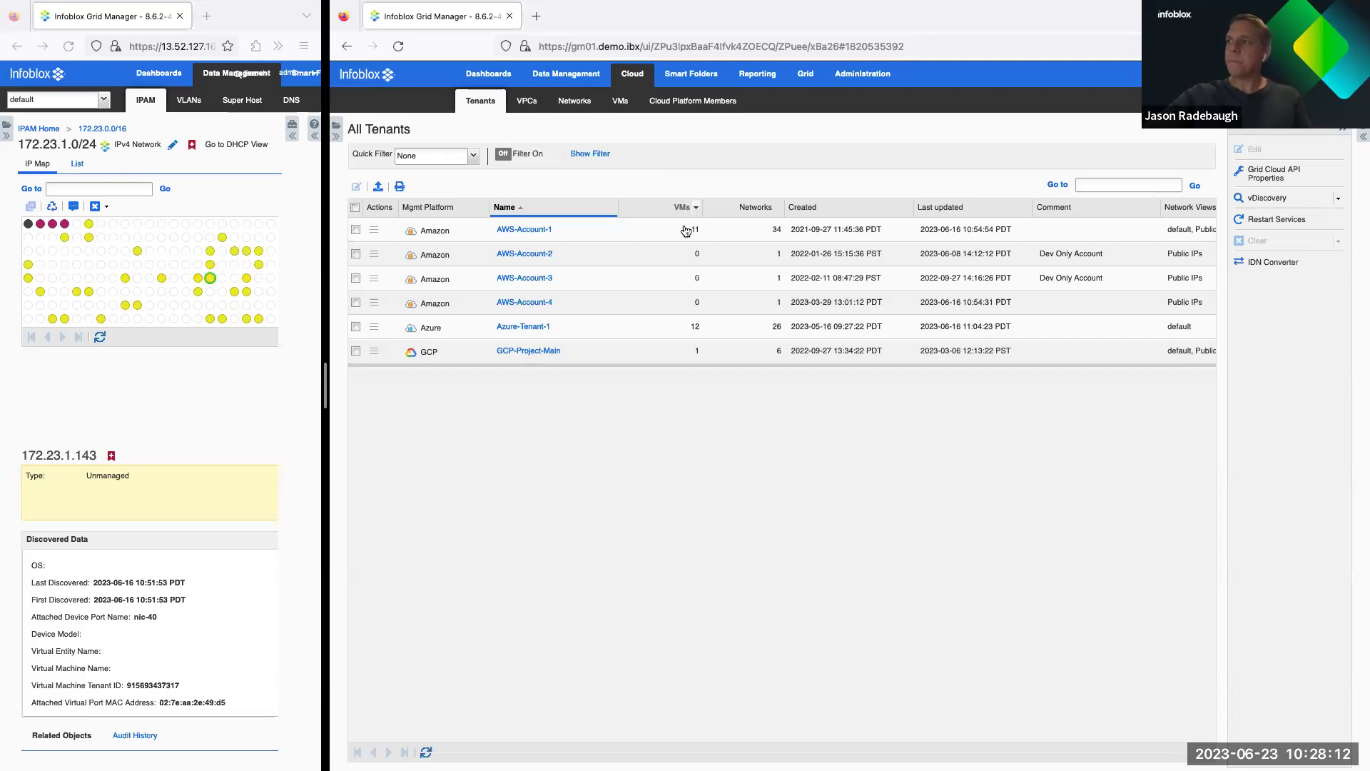
Step: Browse AWS-Account-1's VMs and networks, then list all cloud VPCs
left_click(511, 231)
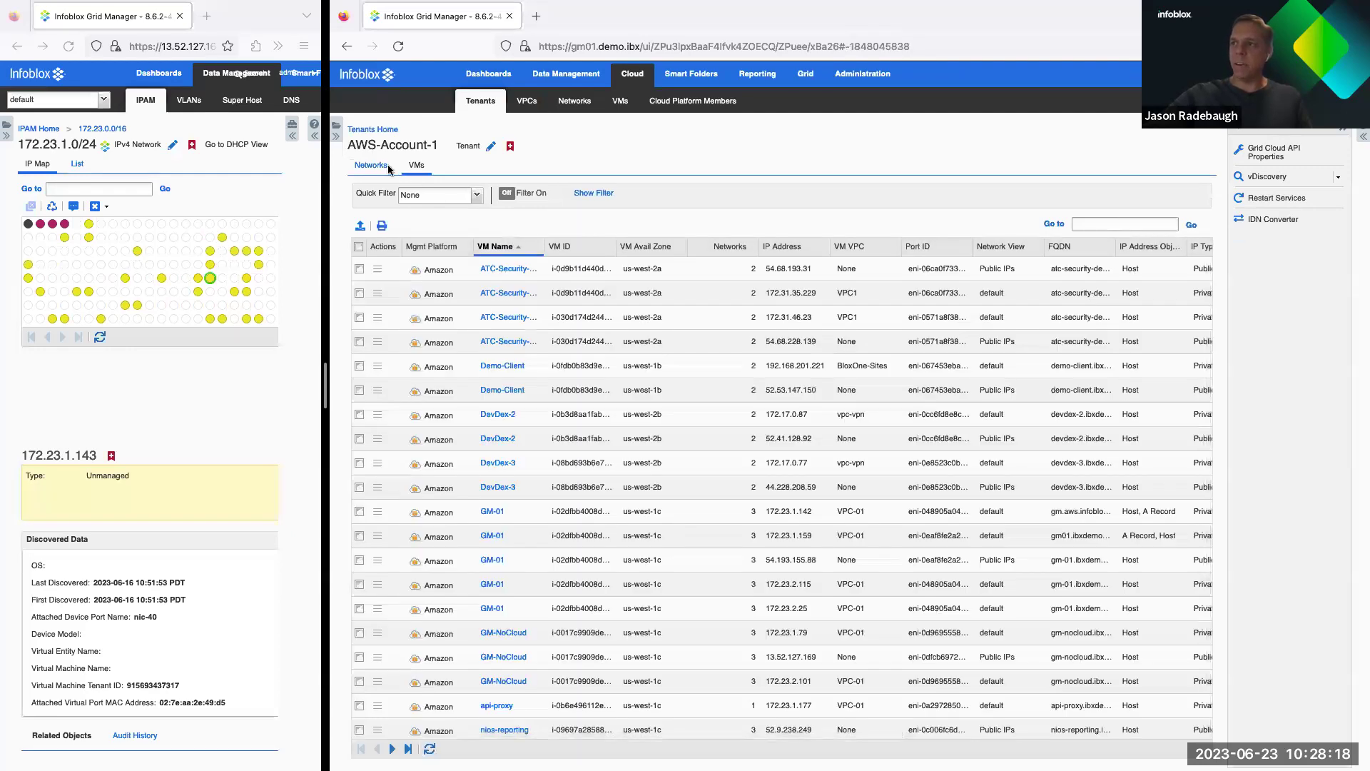
left_click(371, 165)
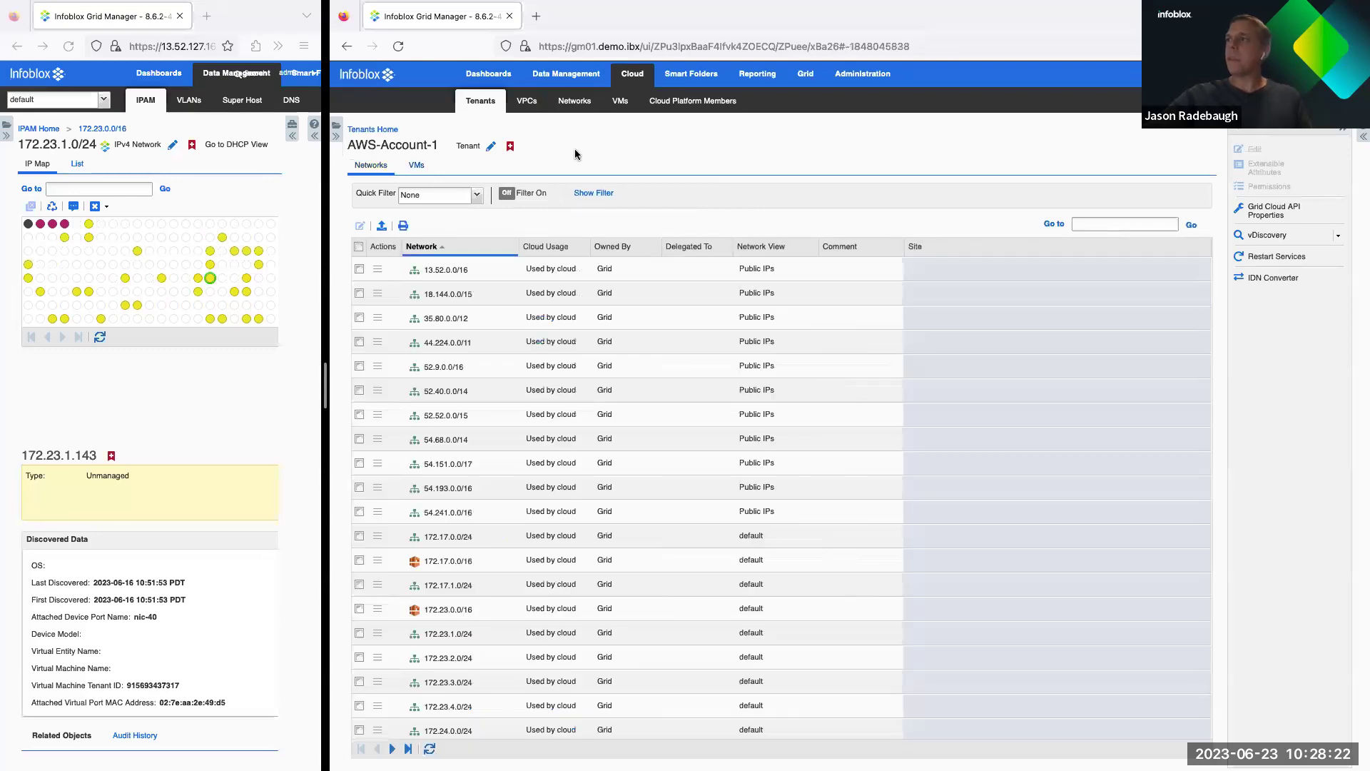
left_click(528, 109)
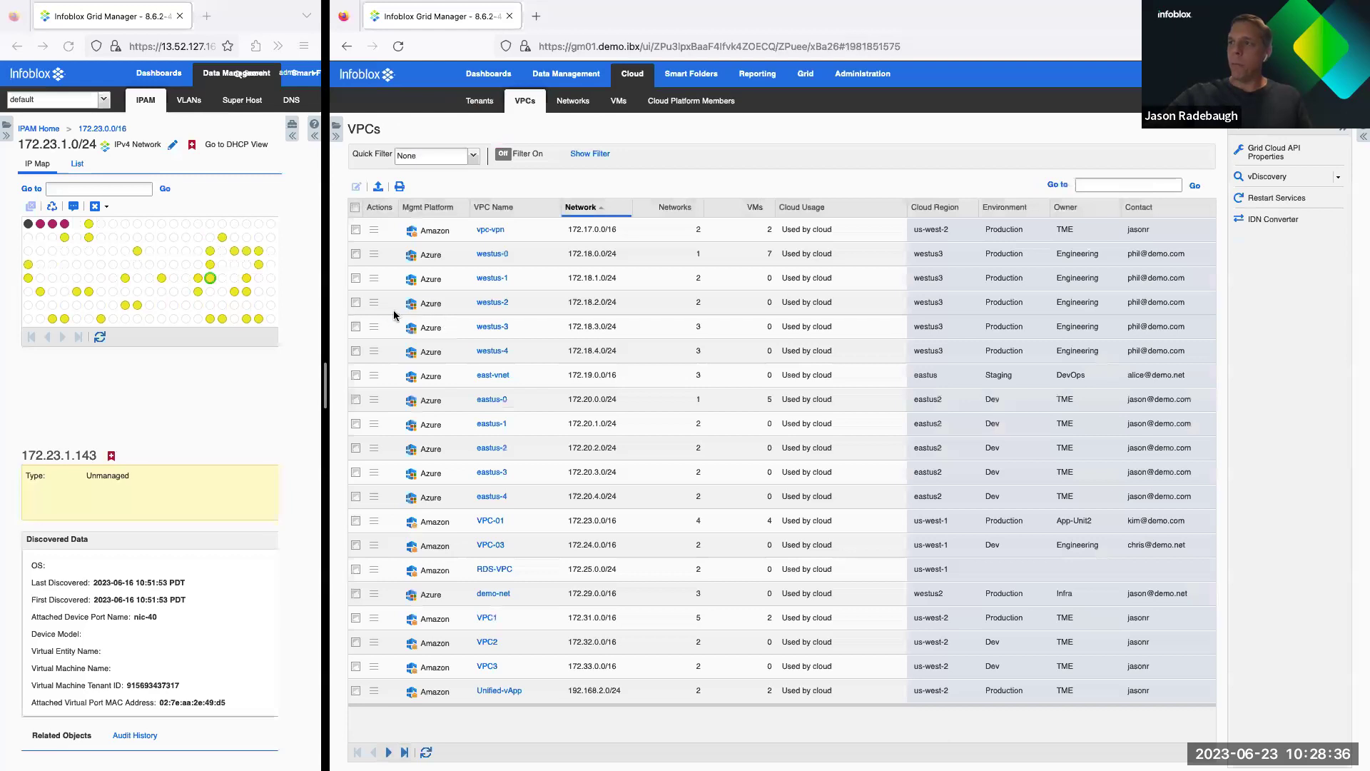
Step: Open the westus-2 VPC's extensible attributes and check the Contact, Environment and Owner rows
left_click(373, 304)
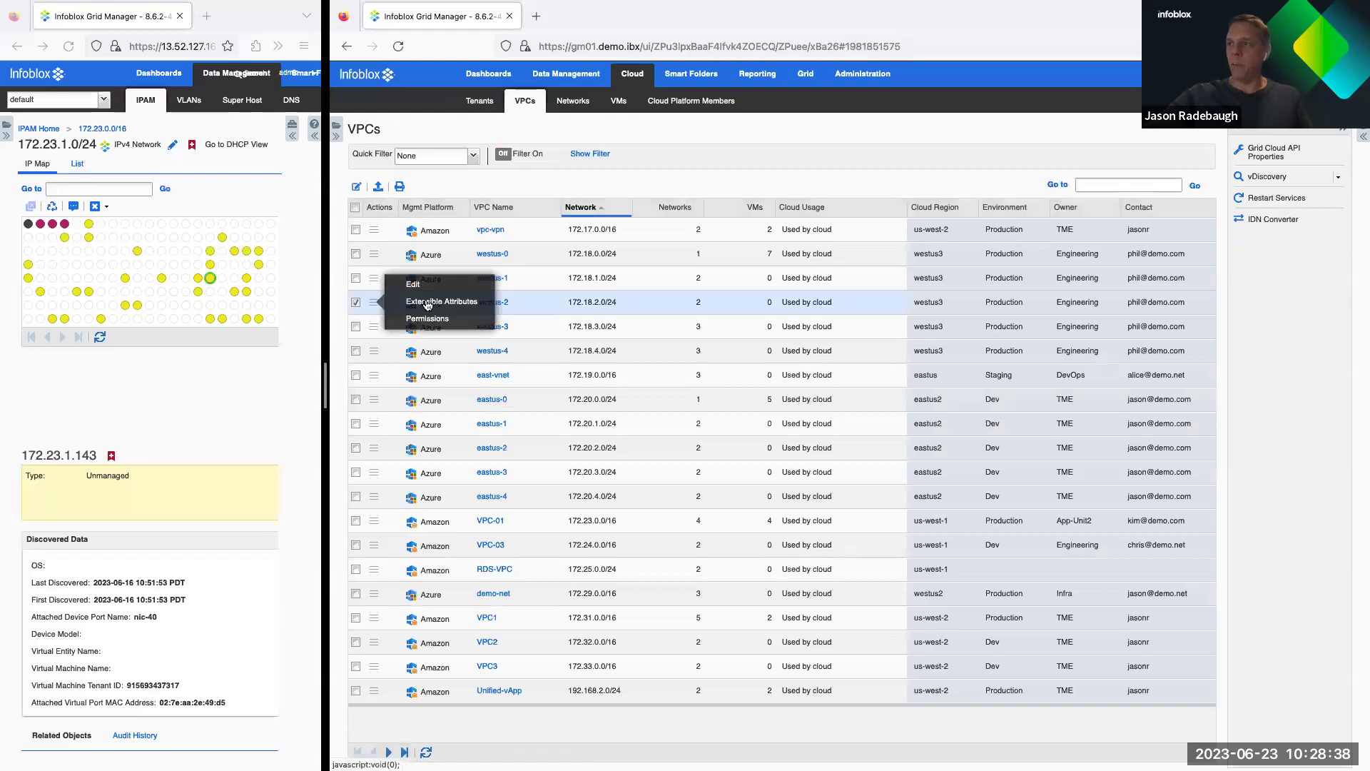
left_click(461, 308)
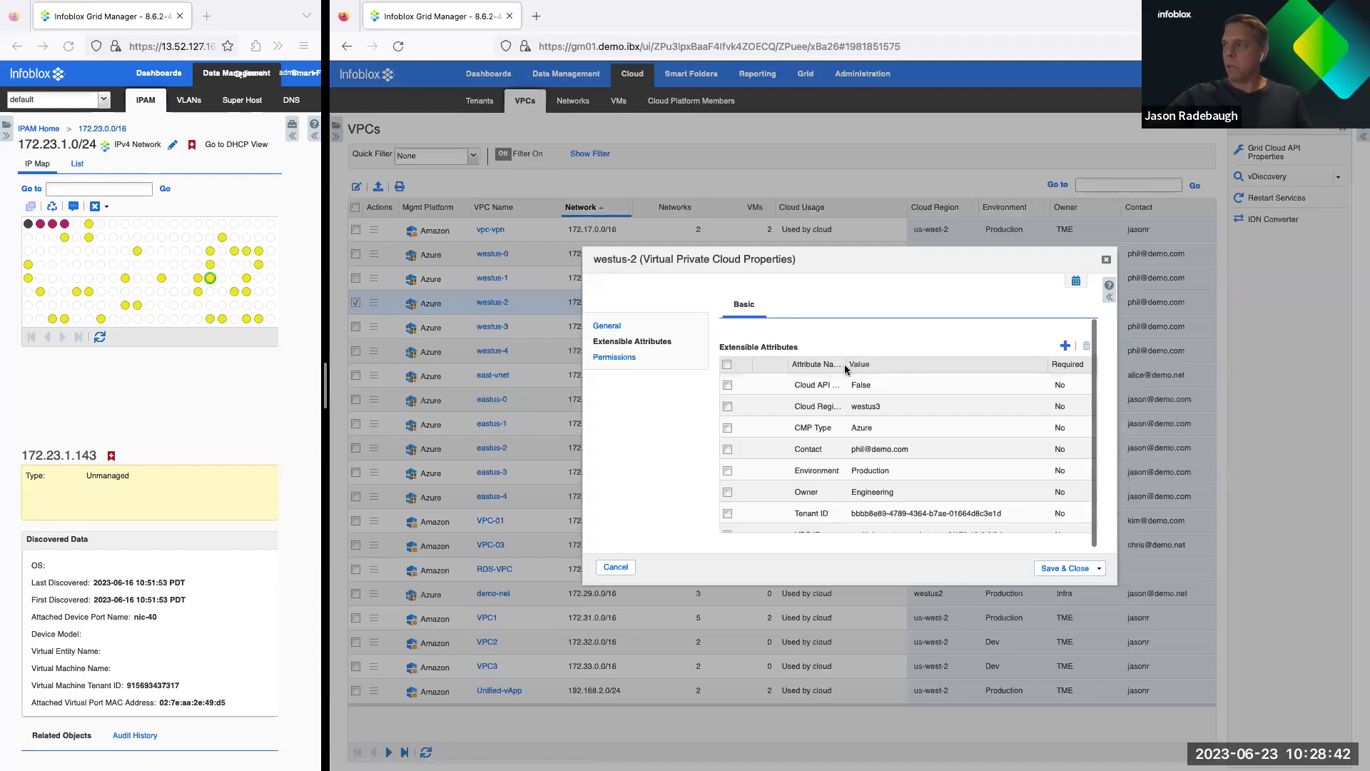
left_click_drag(844, 364, 874, 364)
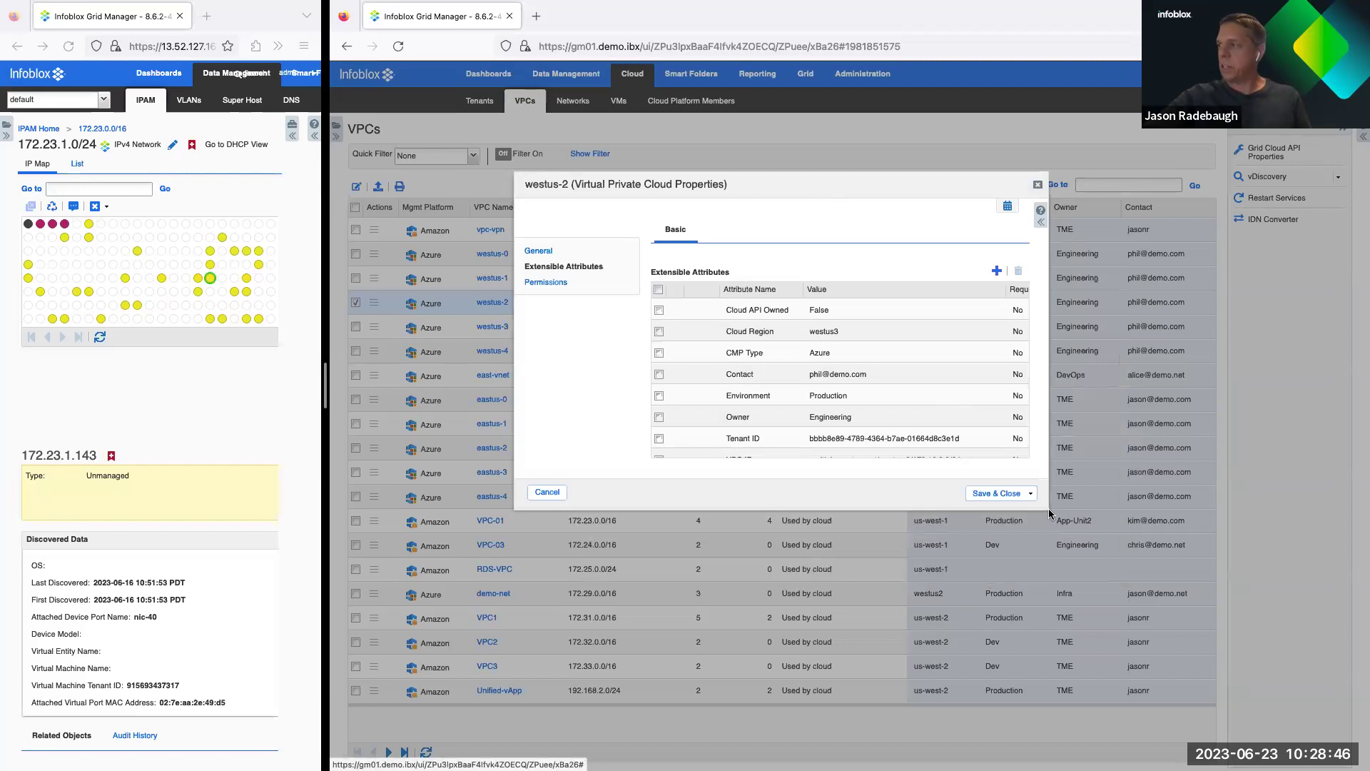
scroll(867, 400, "down", 2)
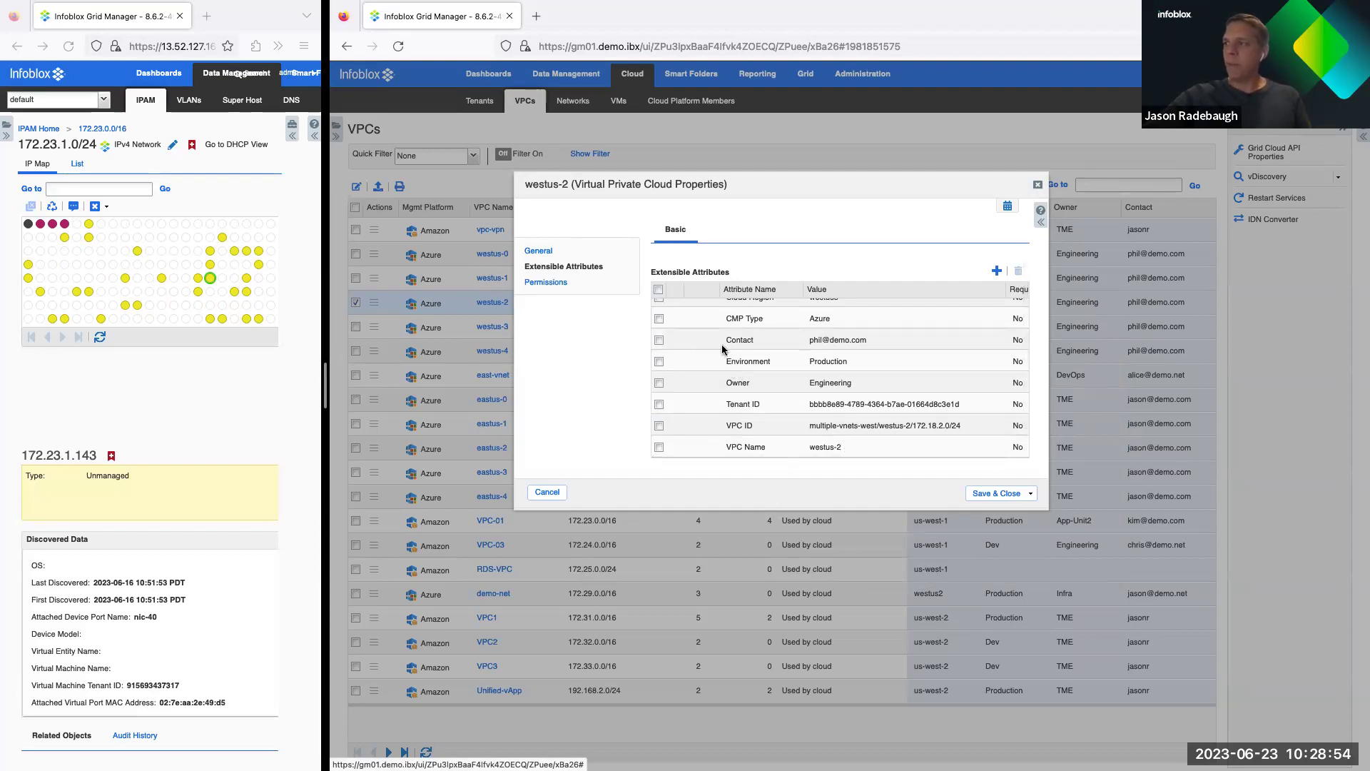
left_click(659, 341)
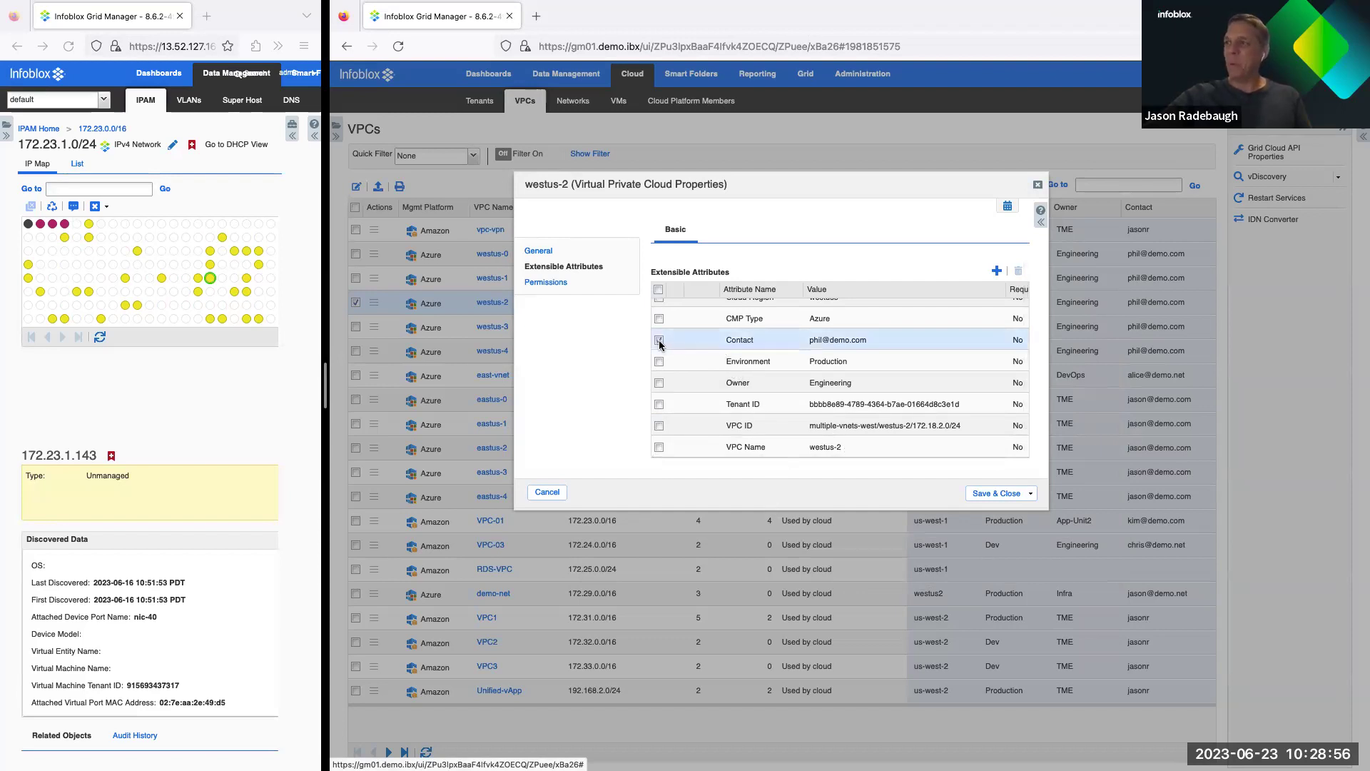
left_click(659, 362)
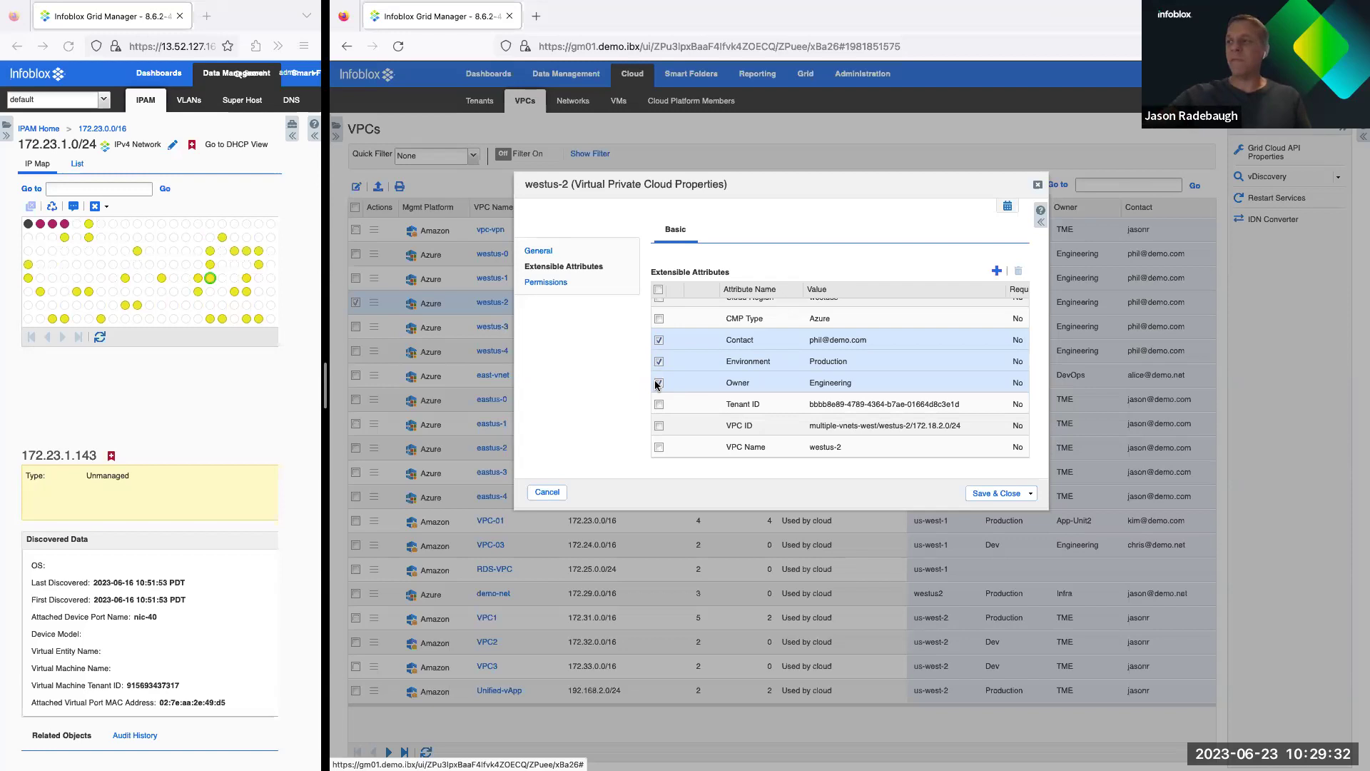
left_click(547, 493)
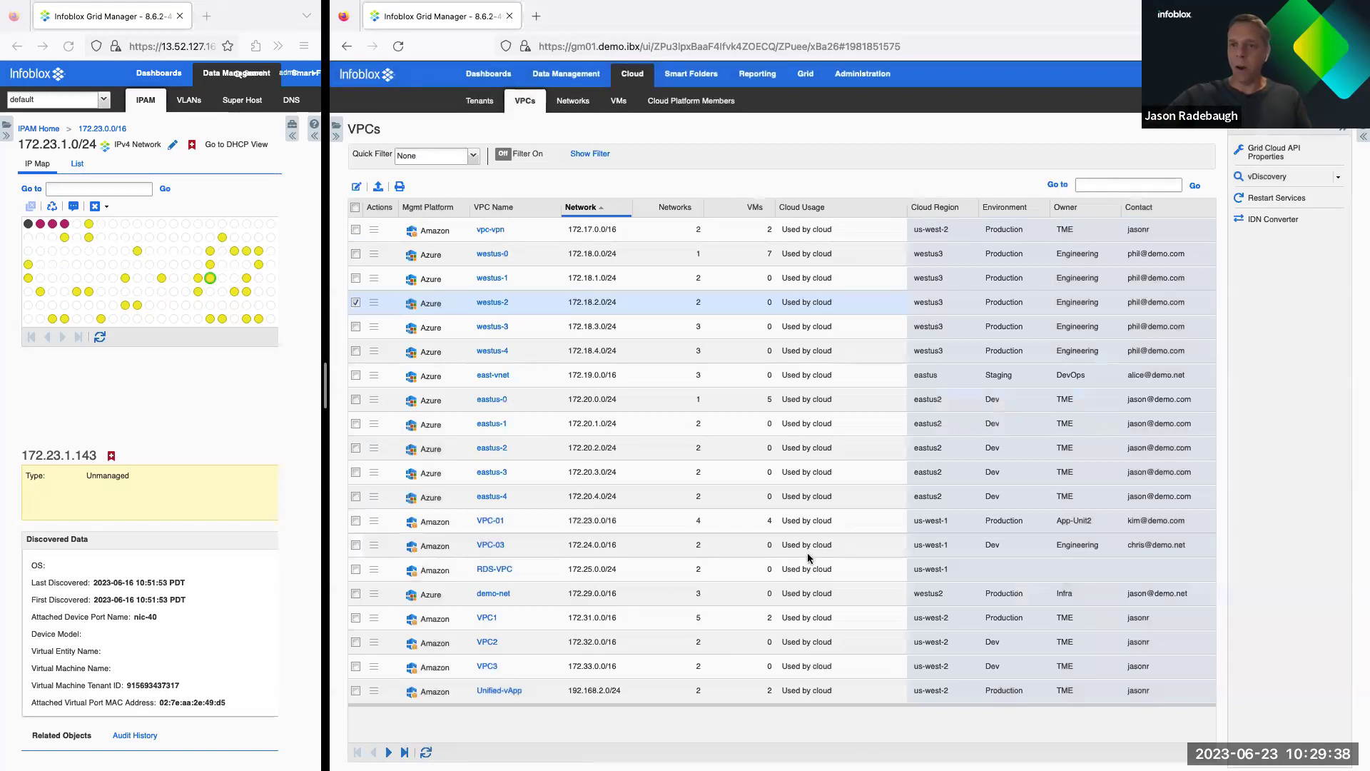
left_click(472, 155)
left_click(442, 199)
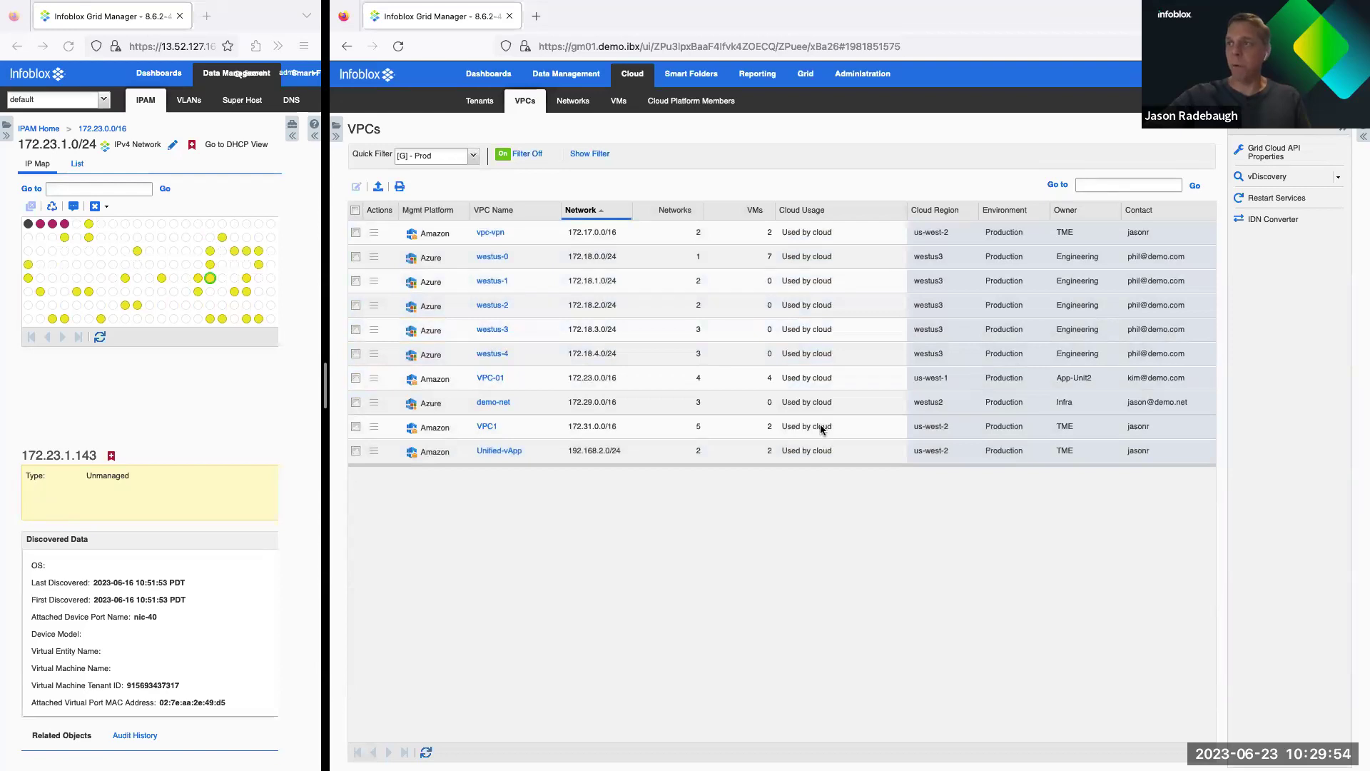
Step: Show the unfiltered All Networks list of discovered cloud subnets
left_click(580, 104)
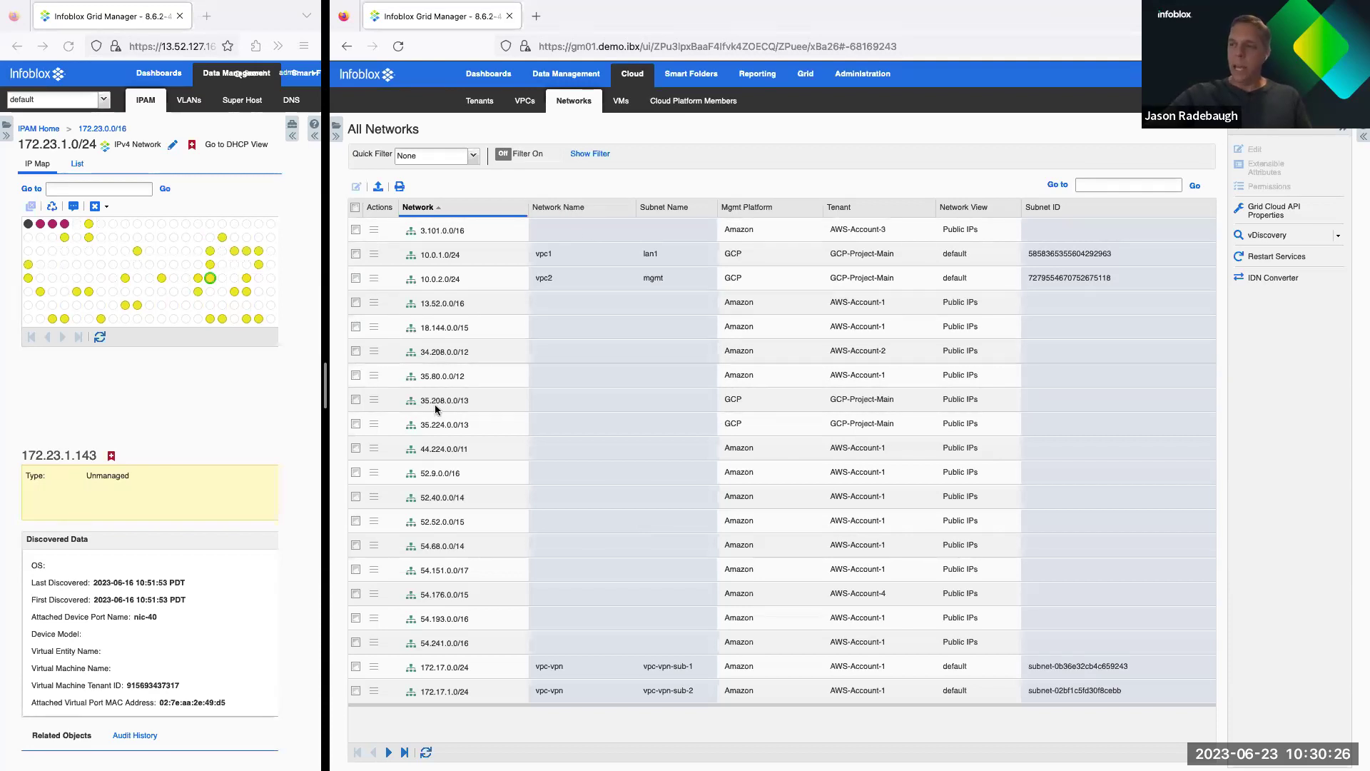
Step: Apply the [G] - AWS quick filter to the All Networks list
left_click(475, 156)
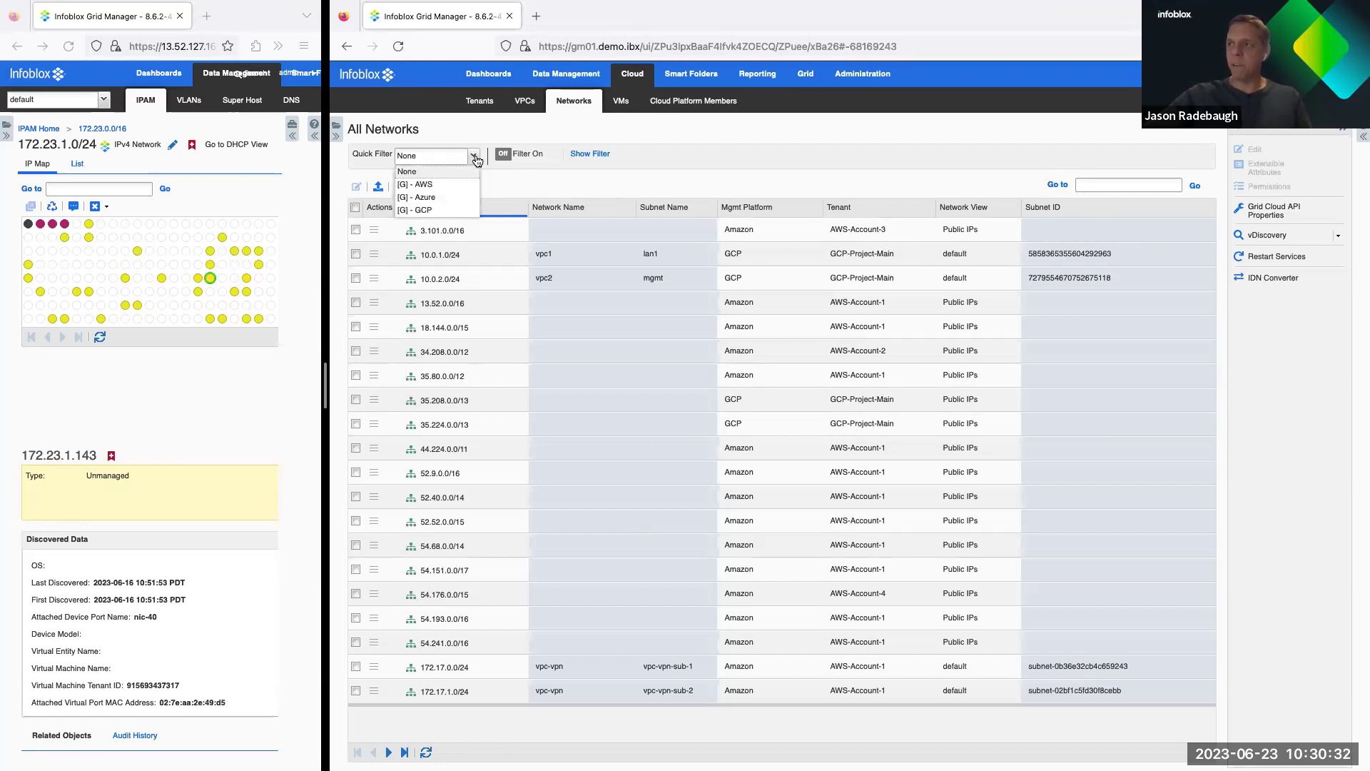
left_click(444, 184)
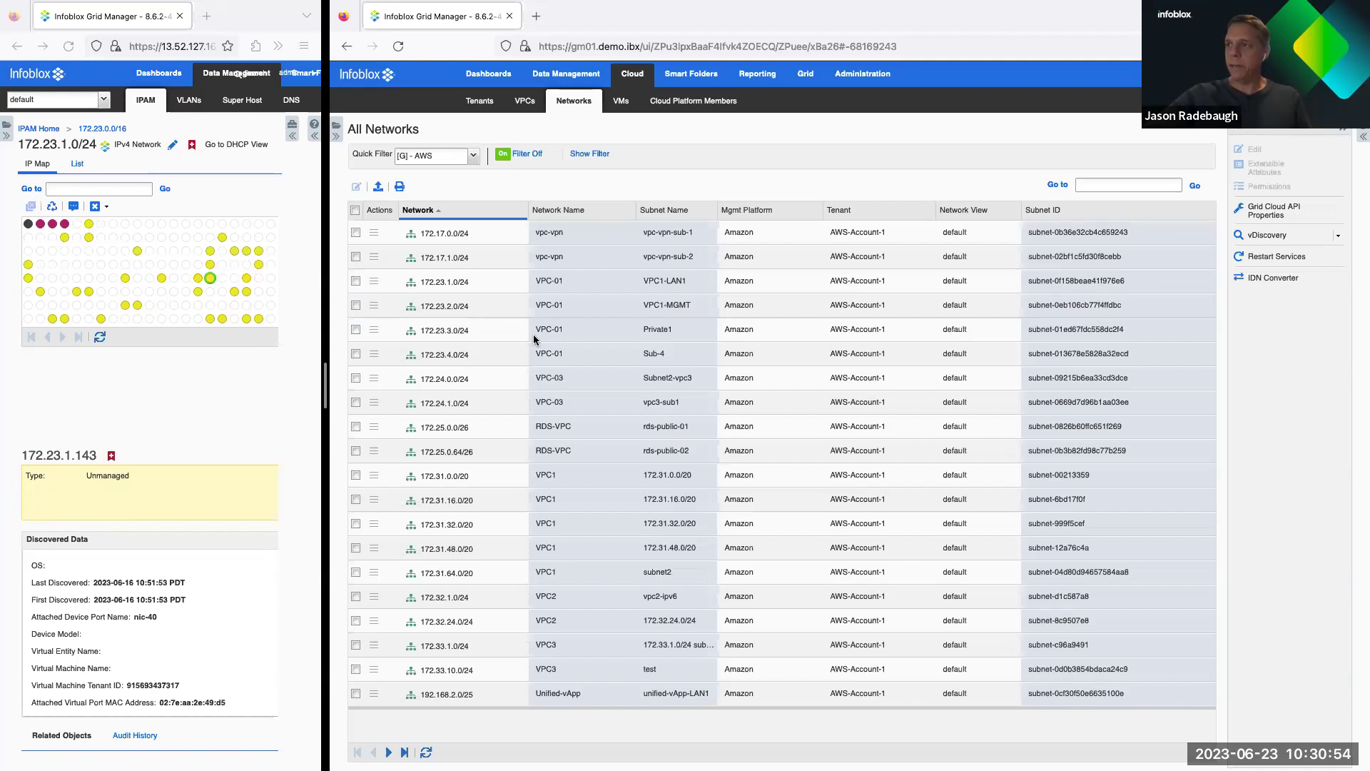
left_click(374, 281)
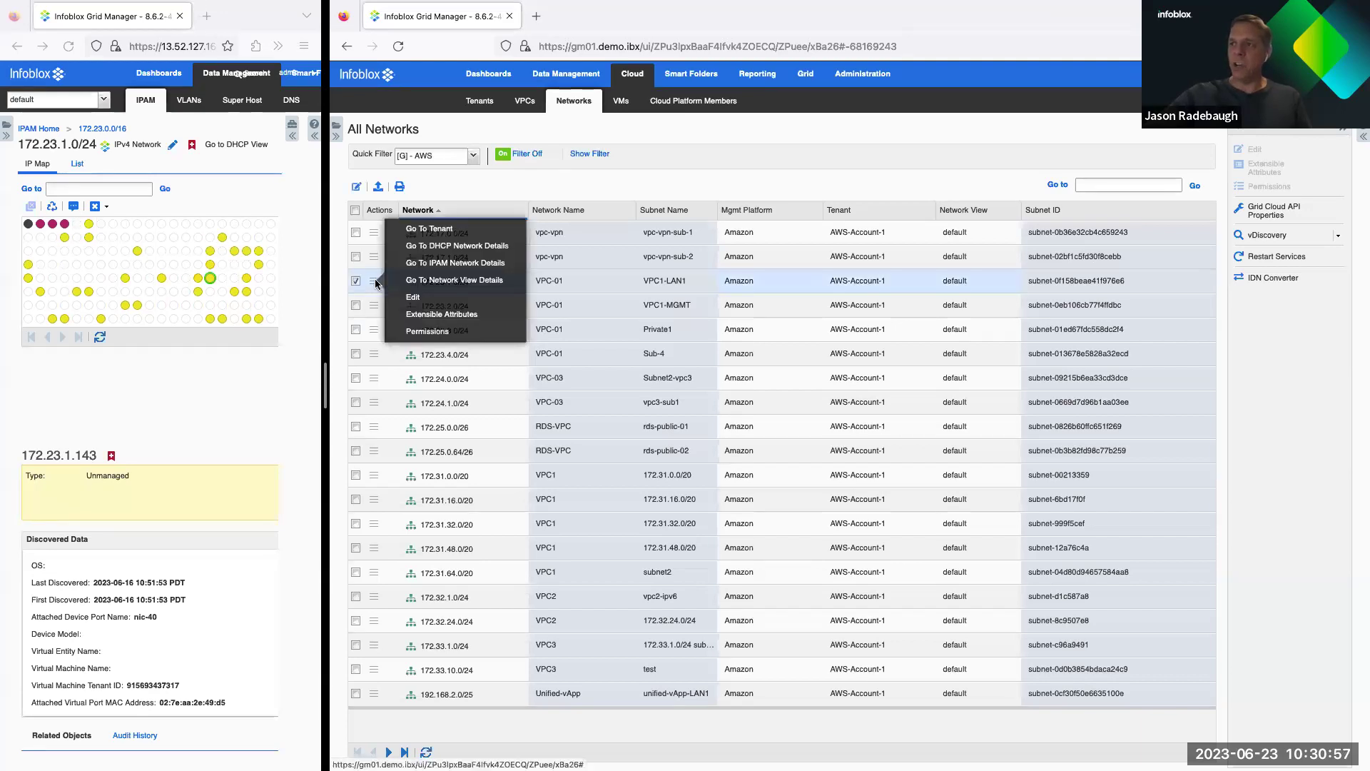
left_click(459, 264)
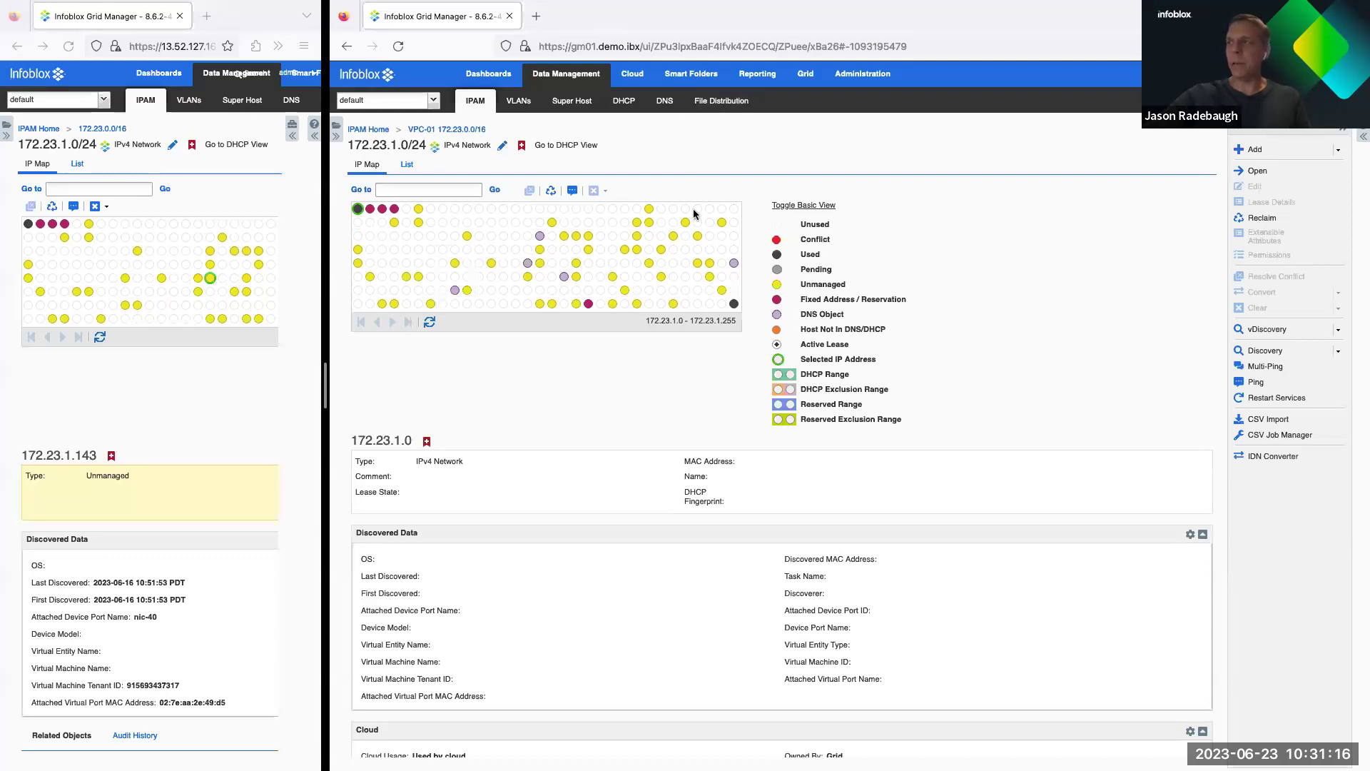
left_click(634, 72)
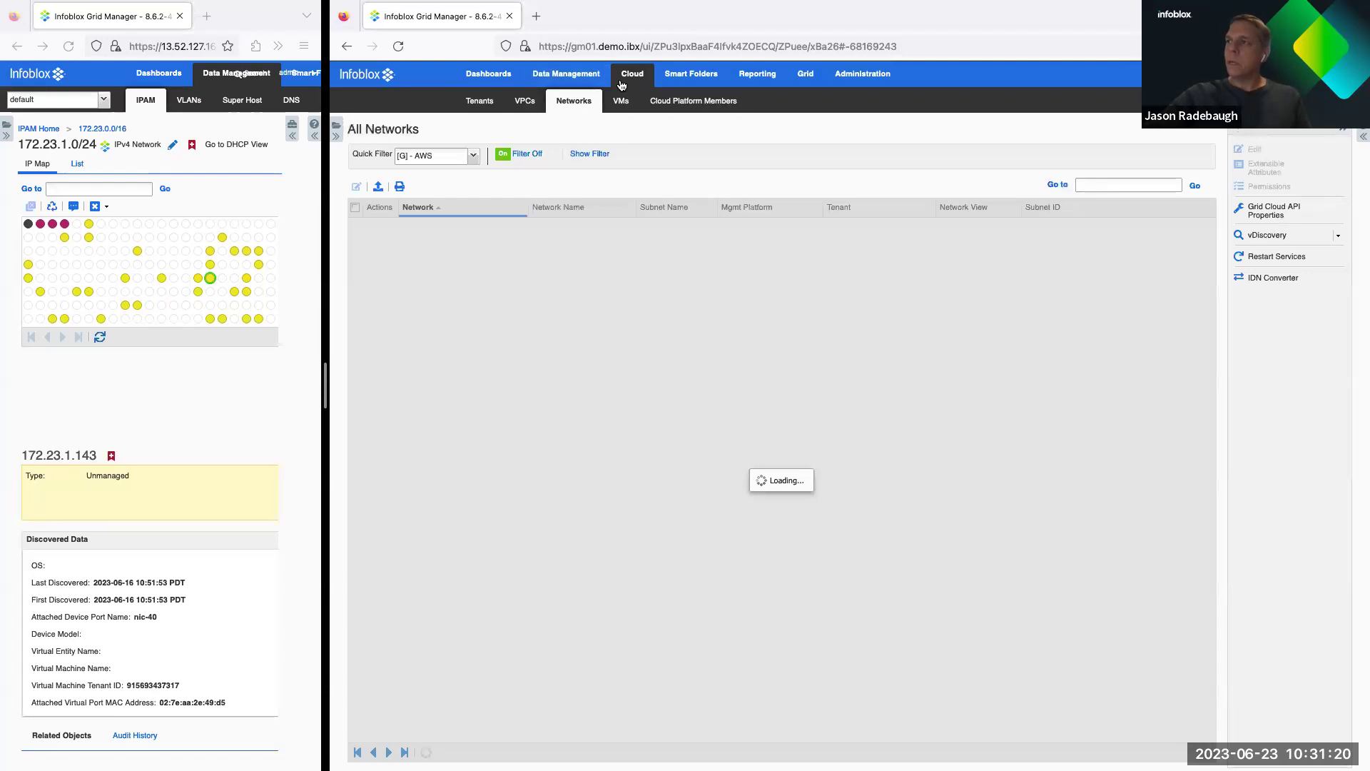
Step: List discovered cloud VMs and review the ATC-Security-Demo-Bad-Site entries, keeping the first selected
left_click(618, 112)
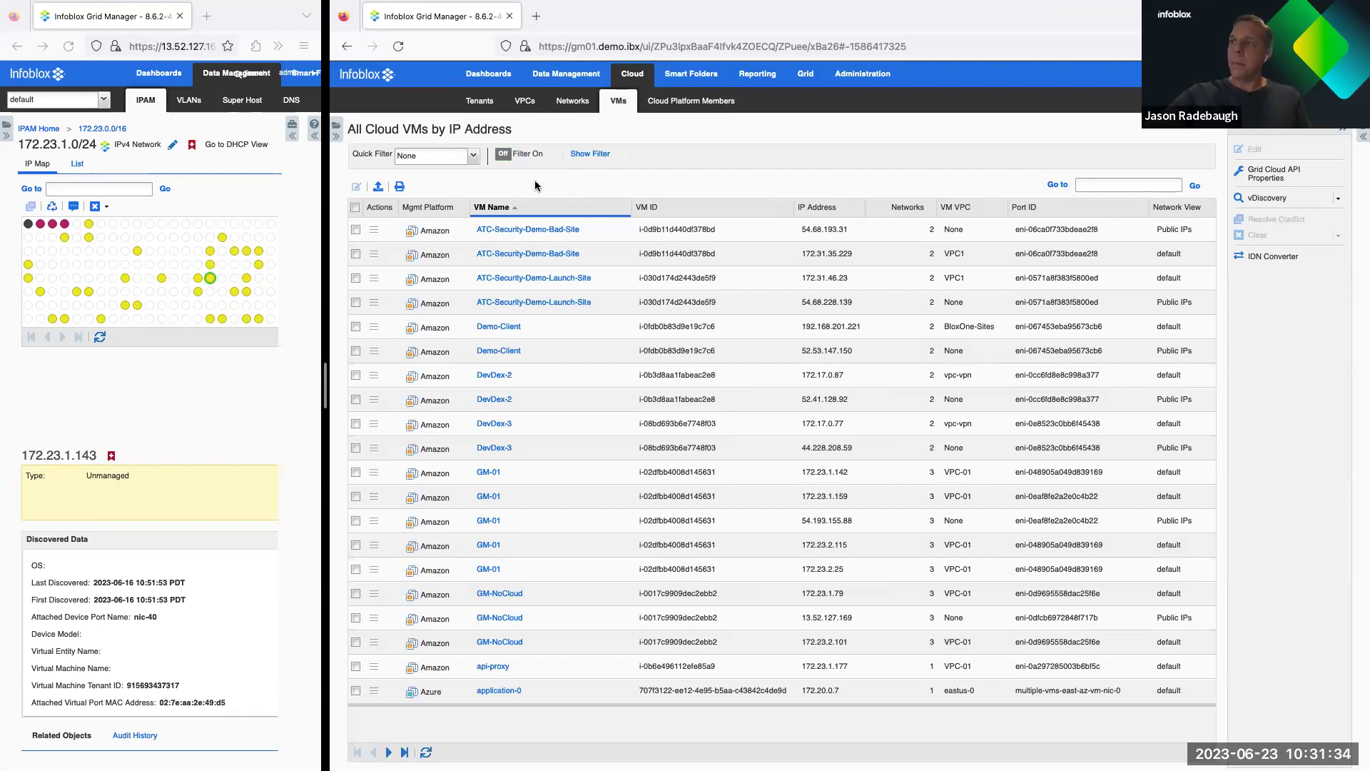
left_click(355, 229)
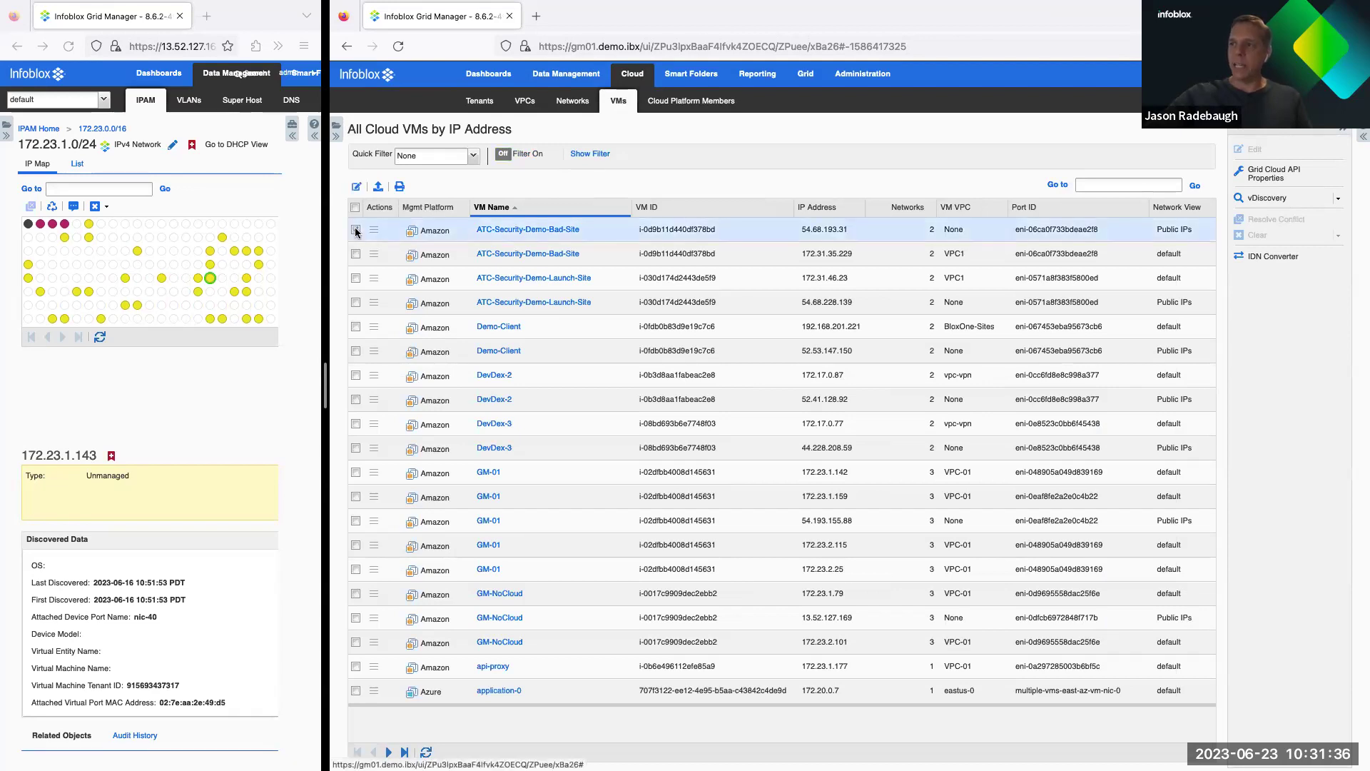
left_click(355, 255)
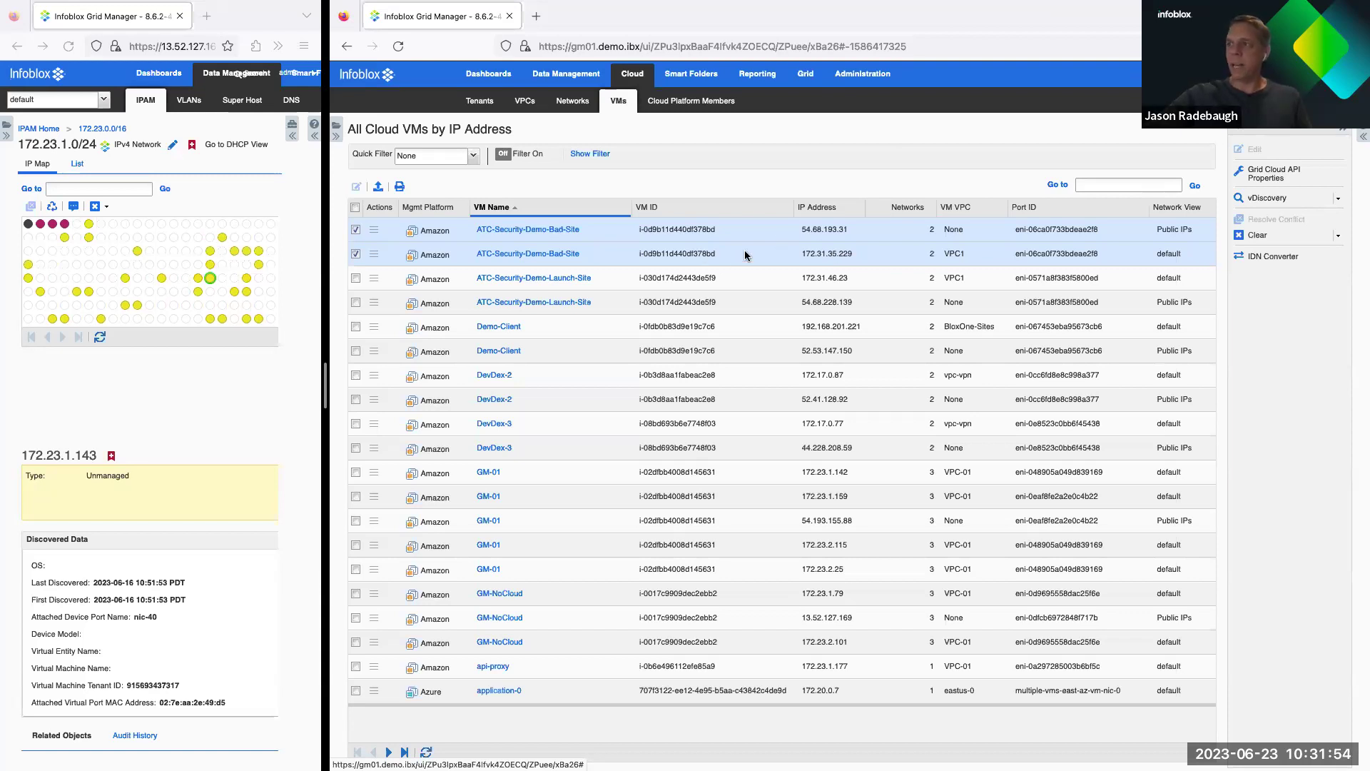
scroll(867, 255, "right", 3)
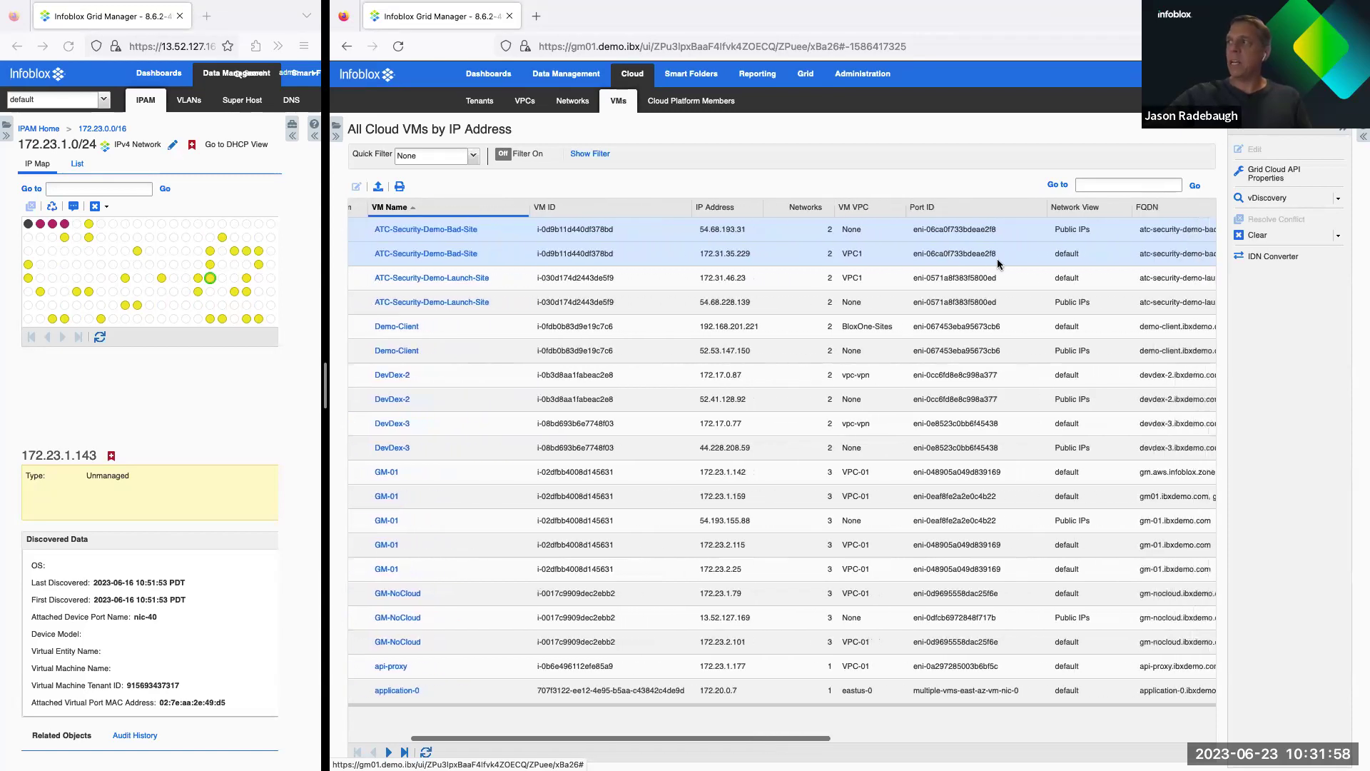
scroll(995, 261, "right", 2)
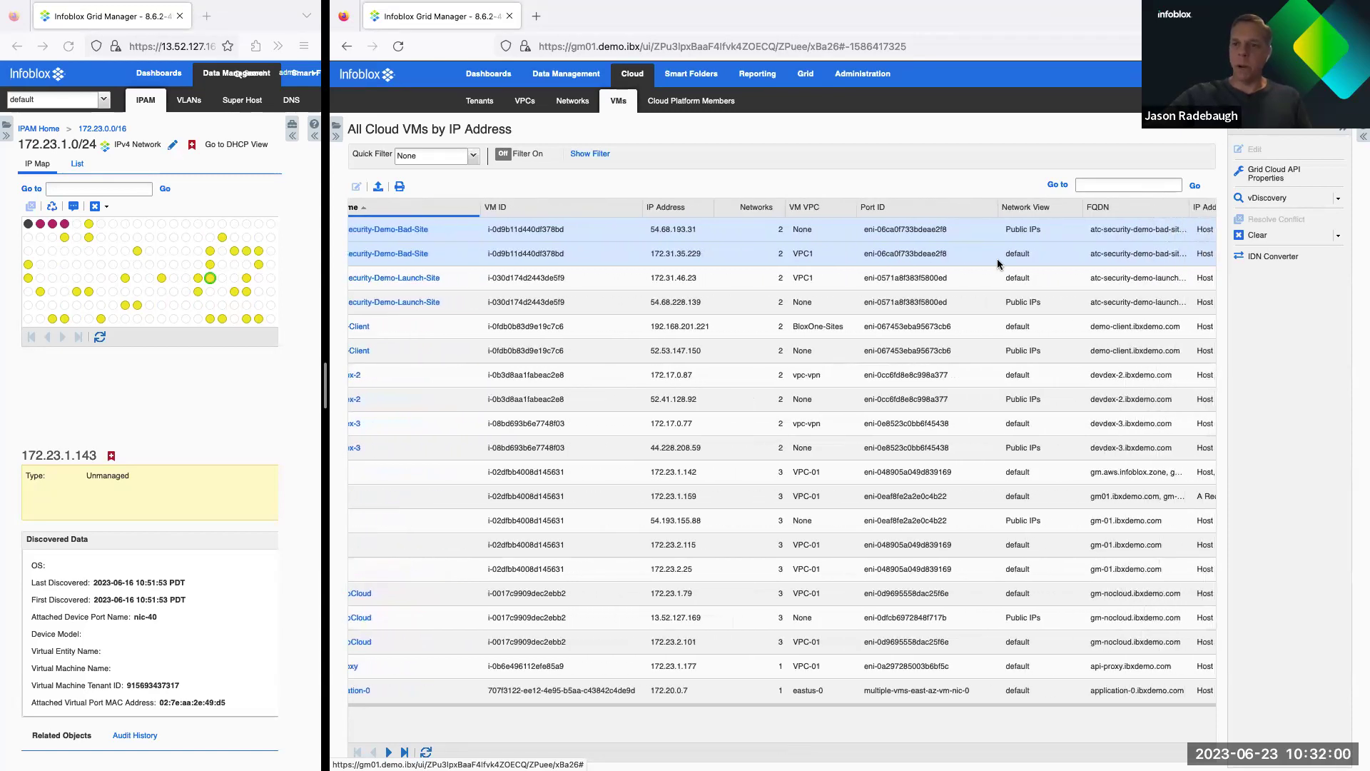
scroll(998, 264, "left", 5)
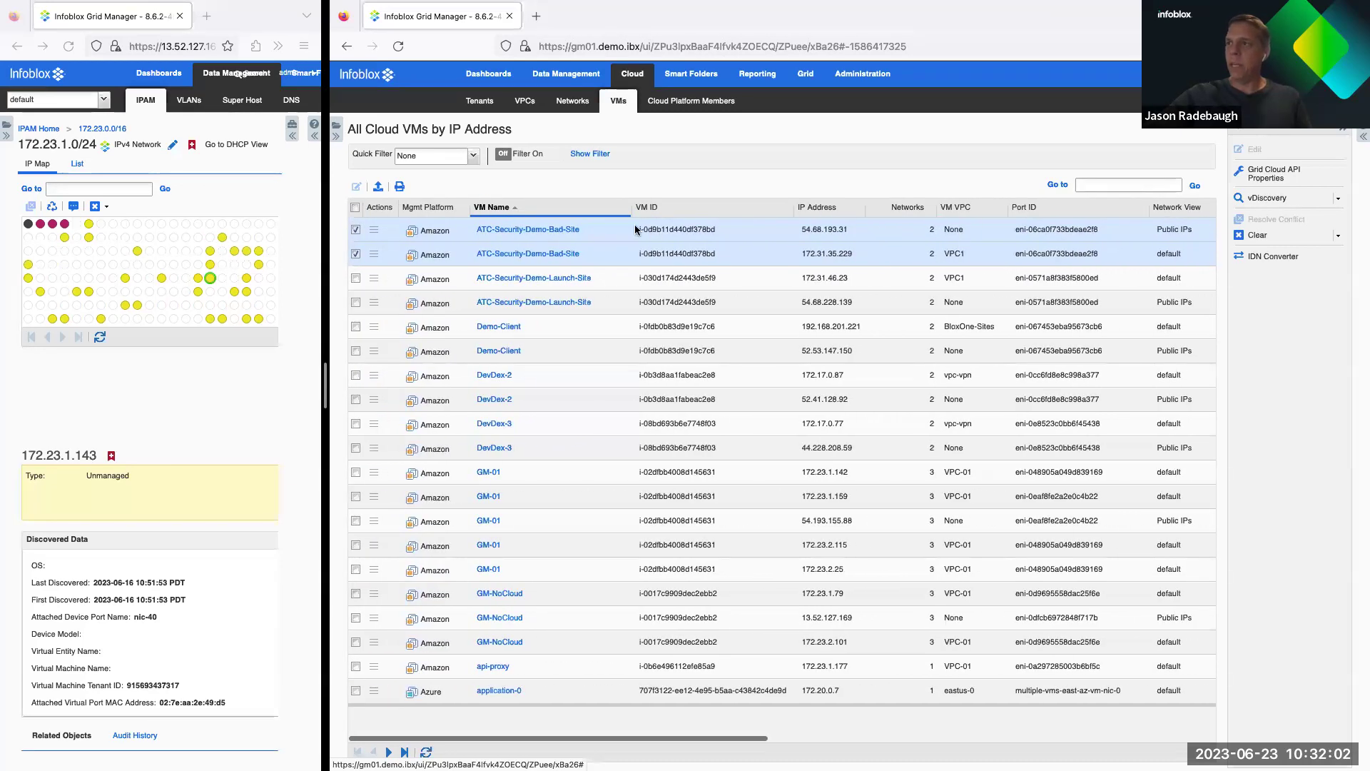
triple_click(533, 229)
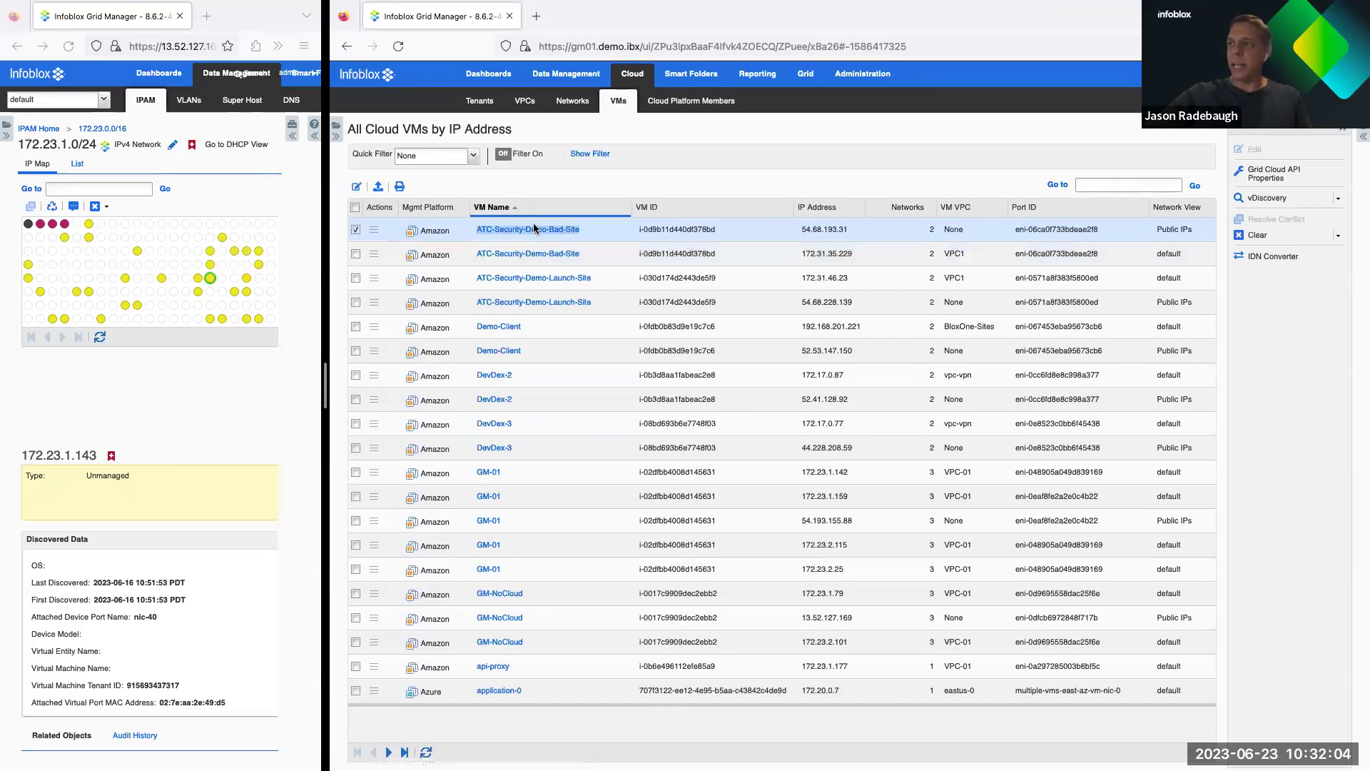
Step: Show ATC-Security-Demo-Bad-Site's IP addresses, 54.68.193.31 and 172.31.35.229
left_click(533, 229)
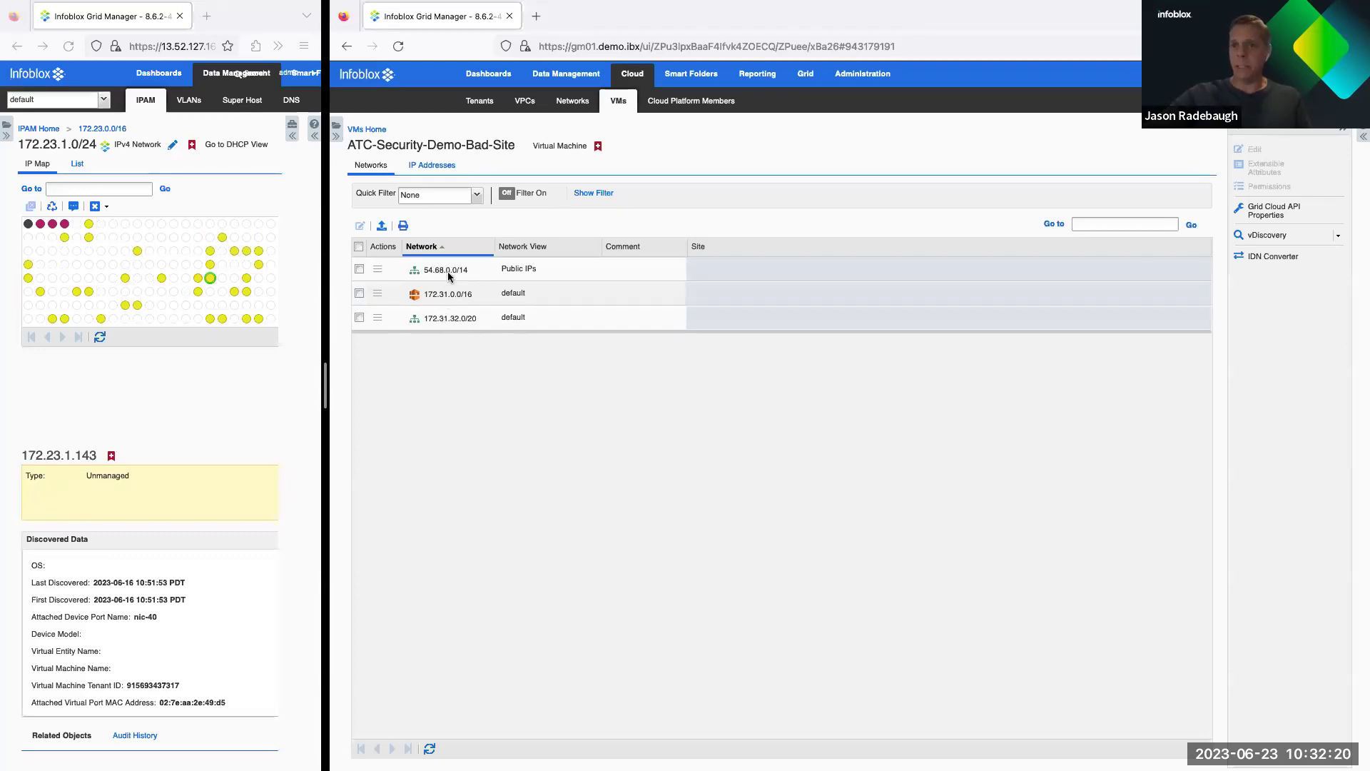
left_click(431, 166)
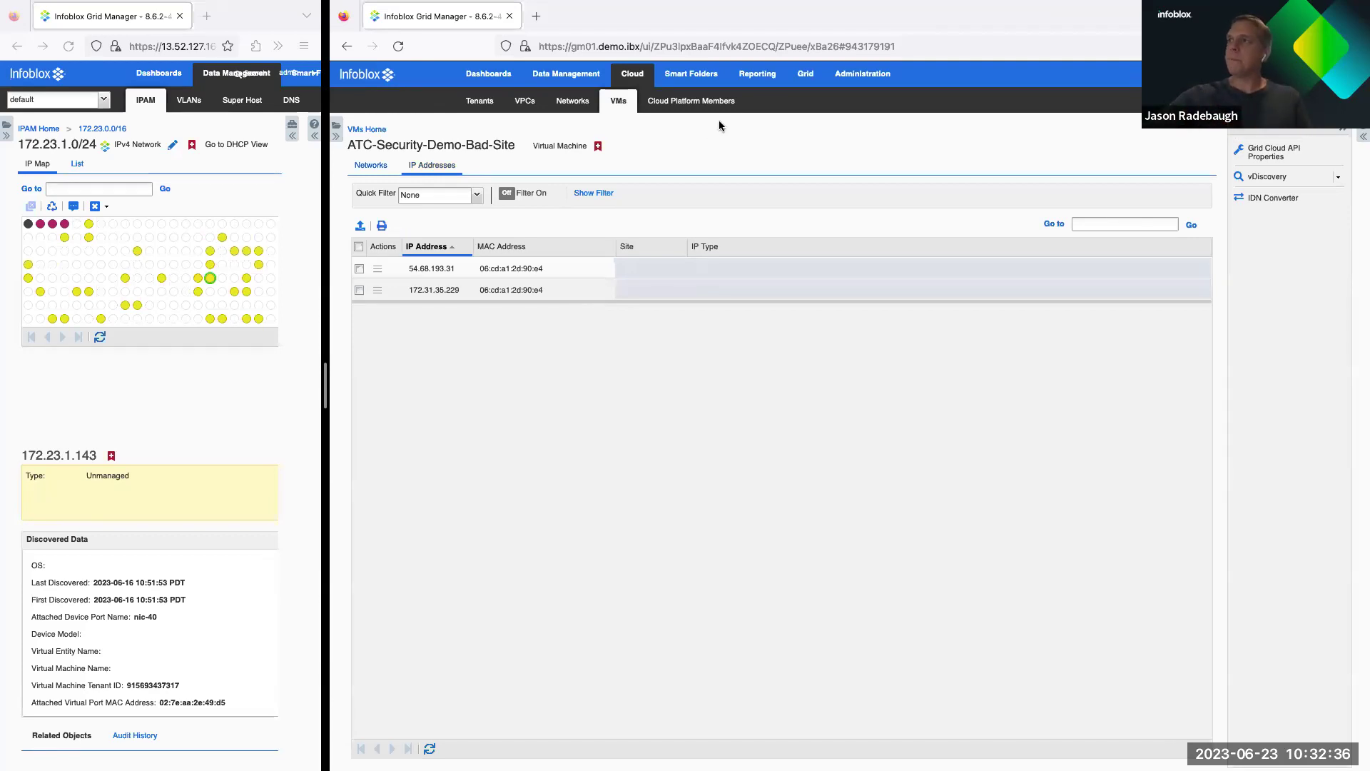
Step: Open the ibxdemo.com DNS zone to list its vDiscovery-created host records, like atc-security-demo-bad-site
left_click(564, 76)
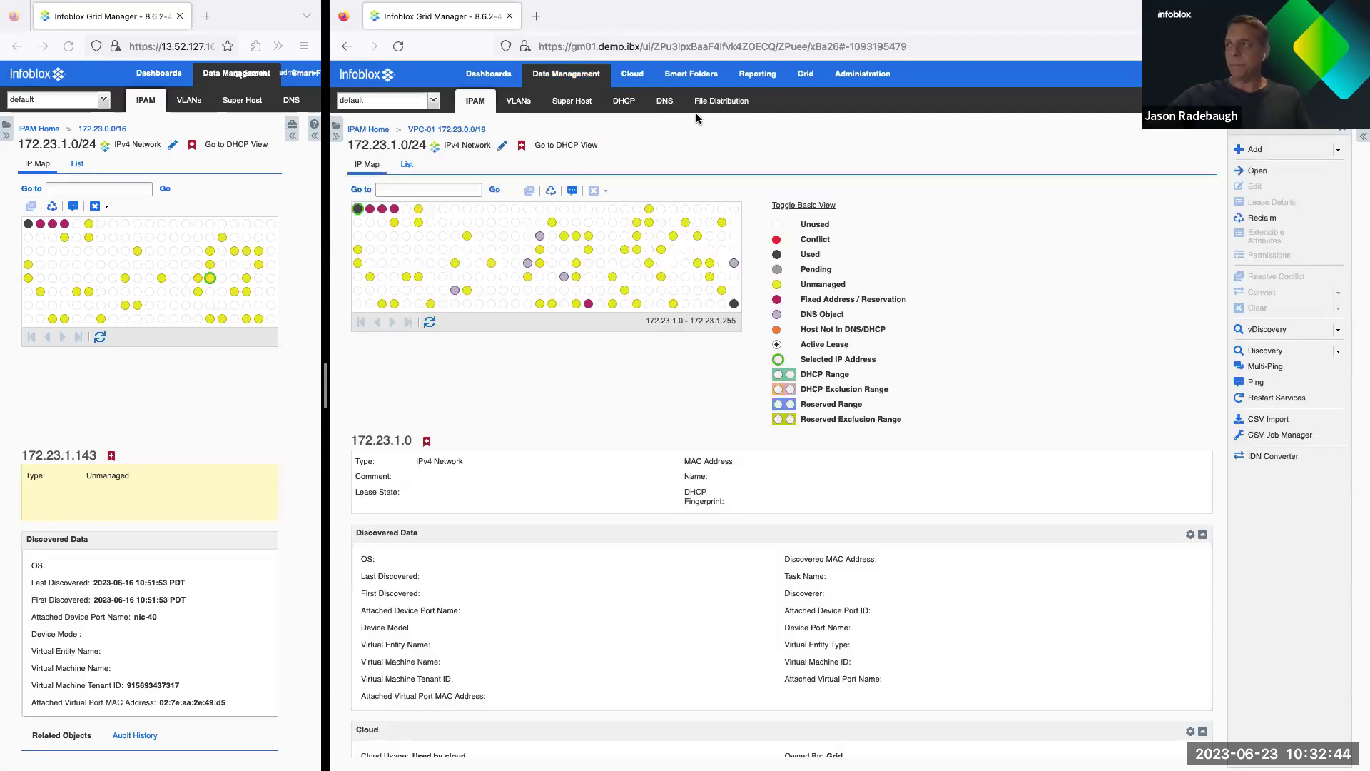
left_click(665, 102)
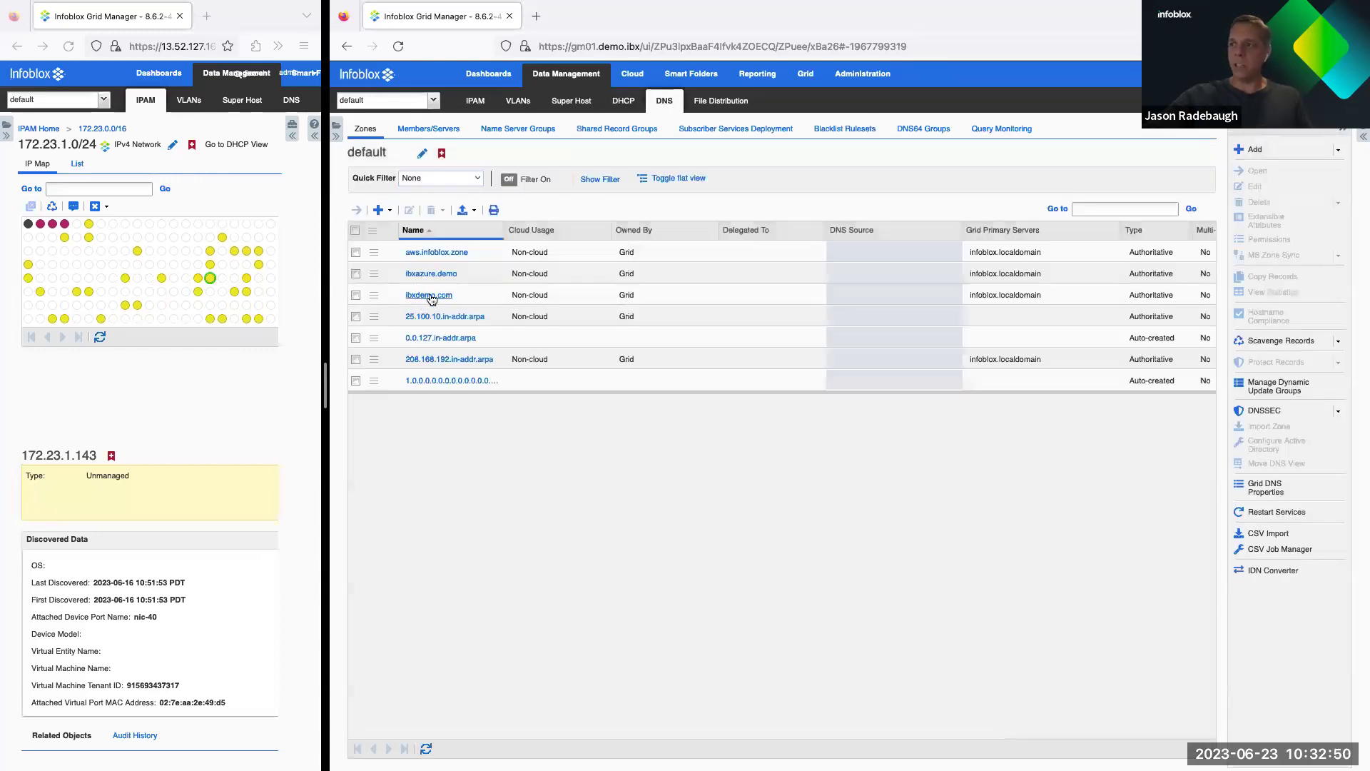
left_click(432, 295)
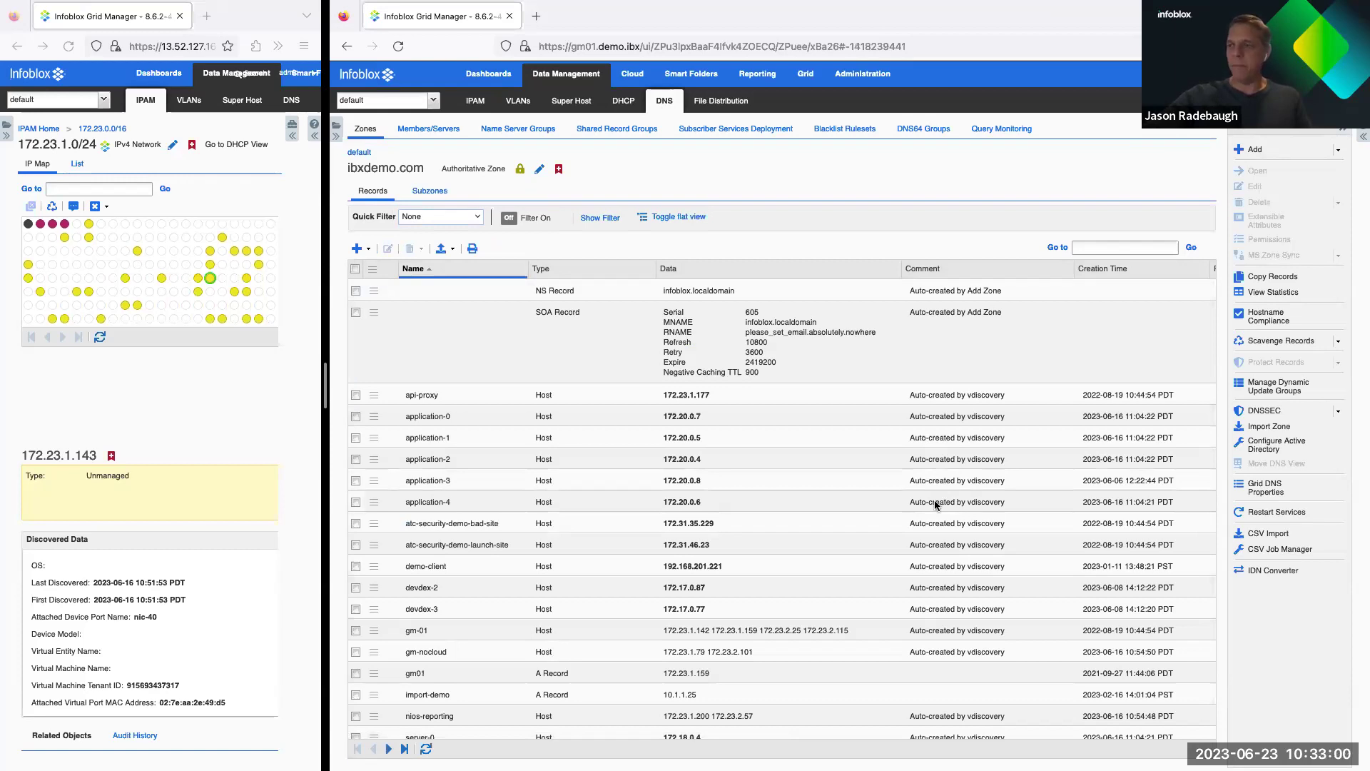
scroll(437, 427, "down", 1)
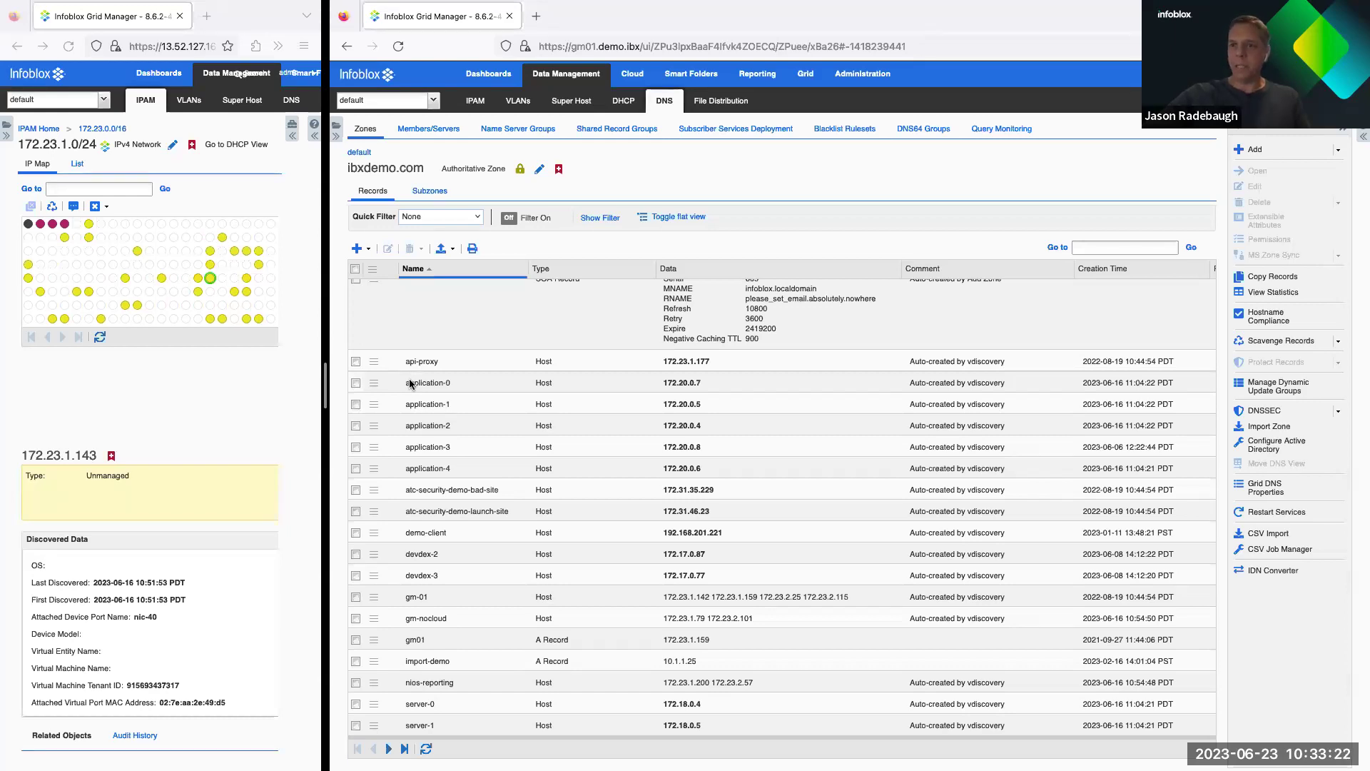
Step: Select the api-proxy host record in the ibxdemo.com zone list
left_click(355, 361)
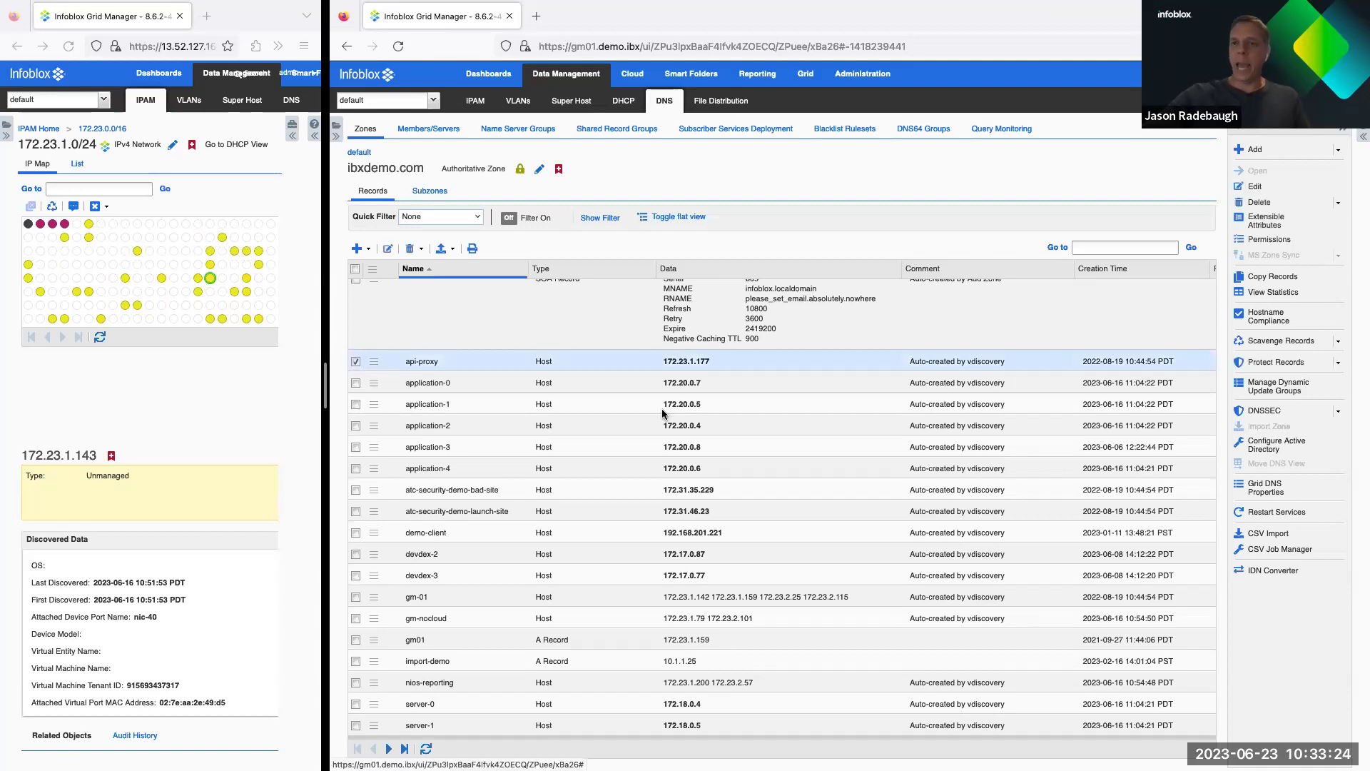